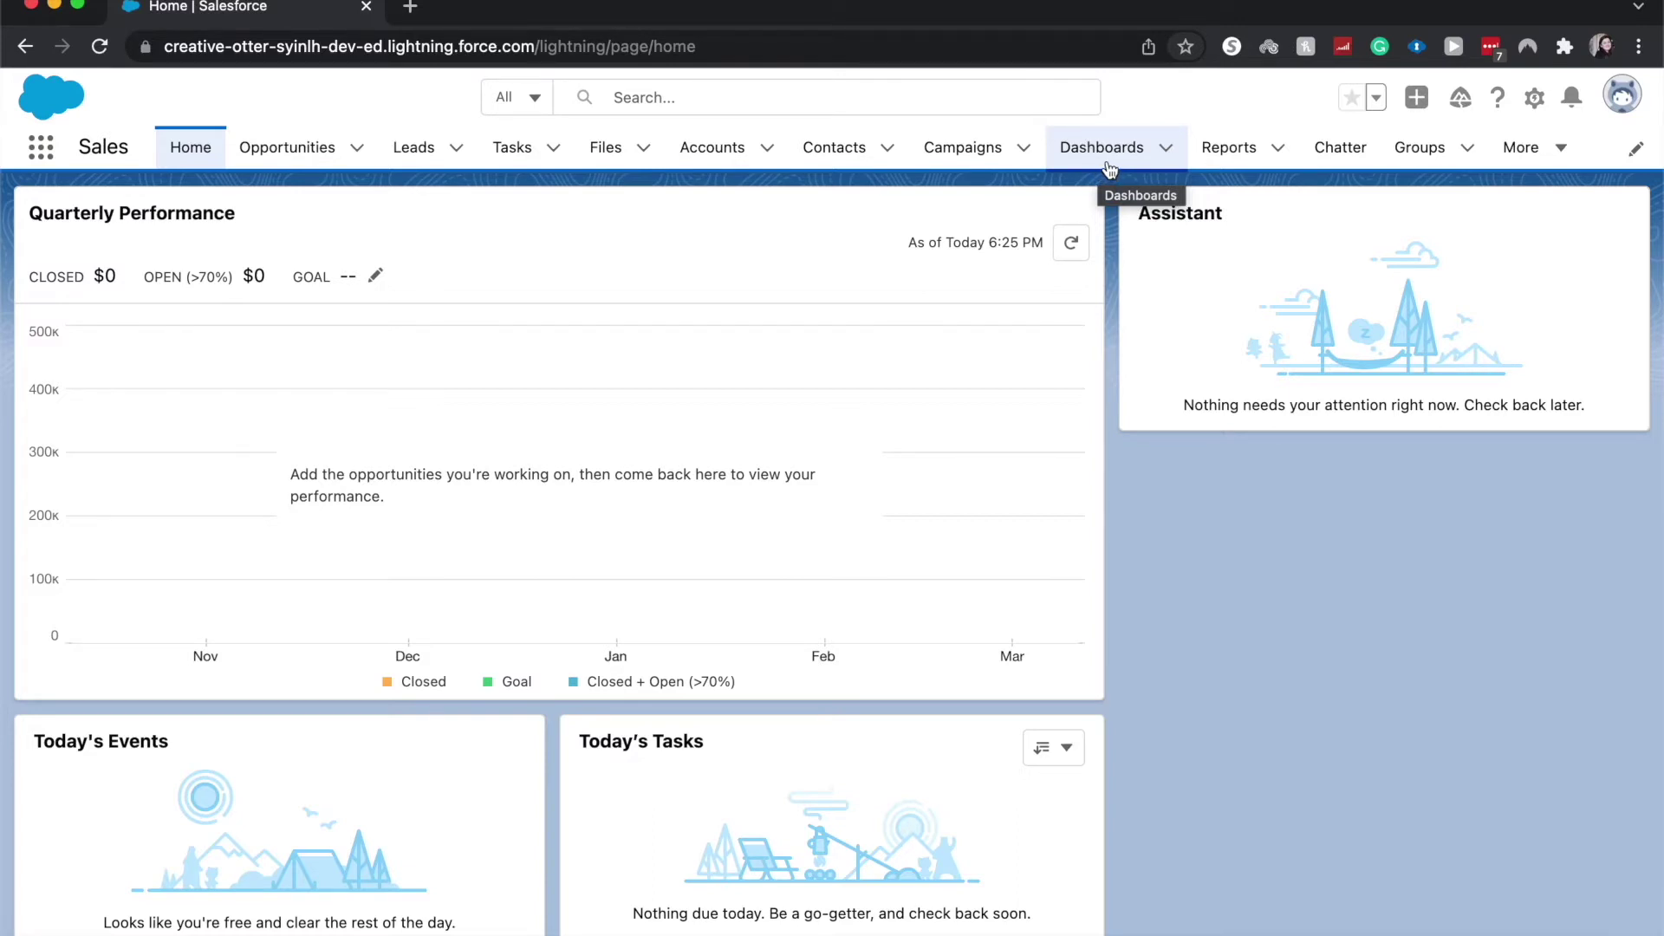
- Create a new dashboard named 'Test Dashboard' with a blank description
left_click(1109, 168)
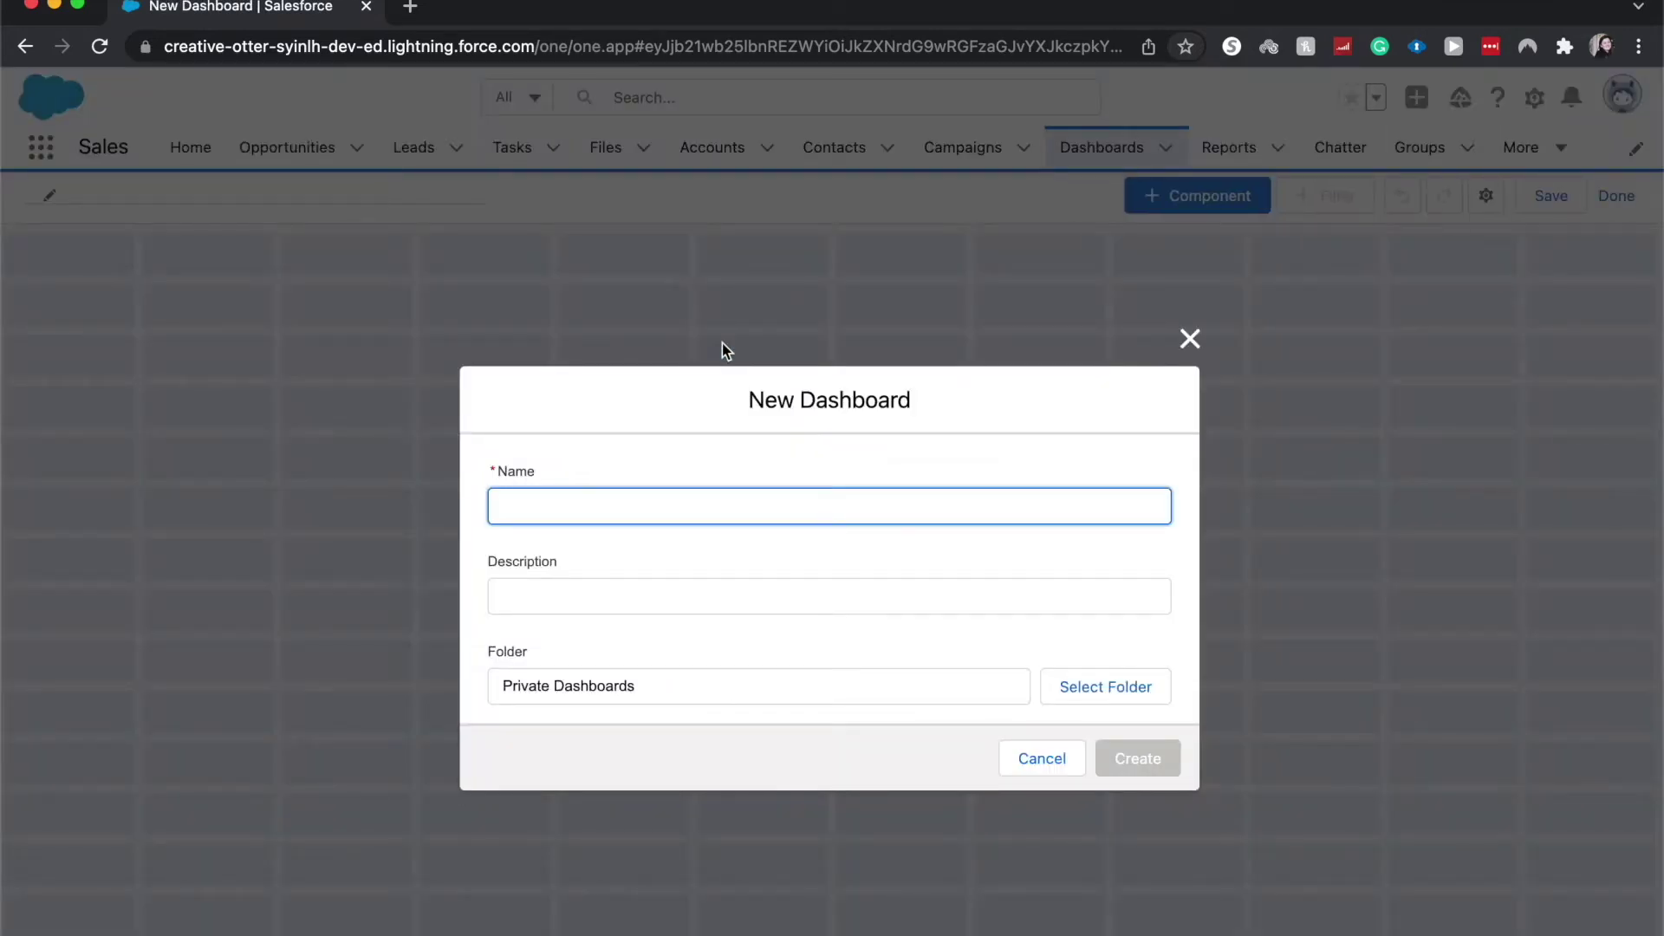
type("Test ")
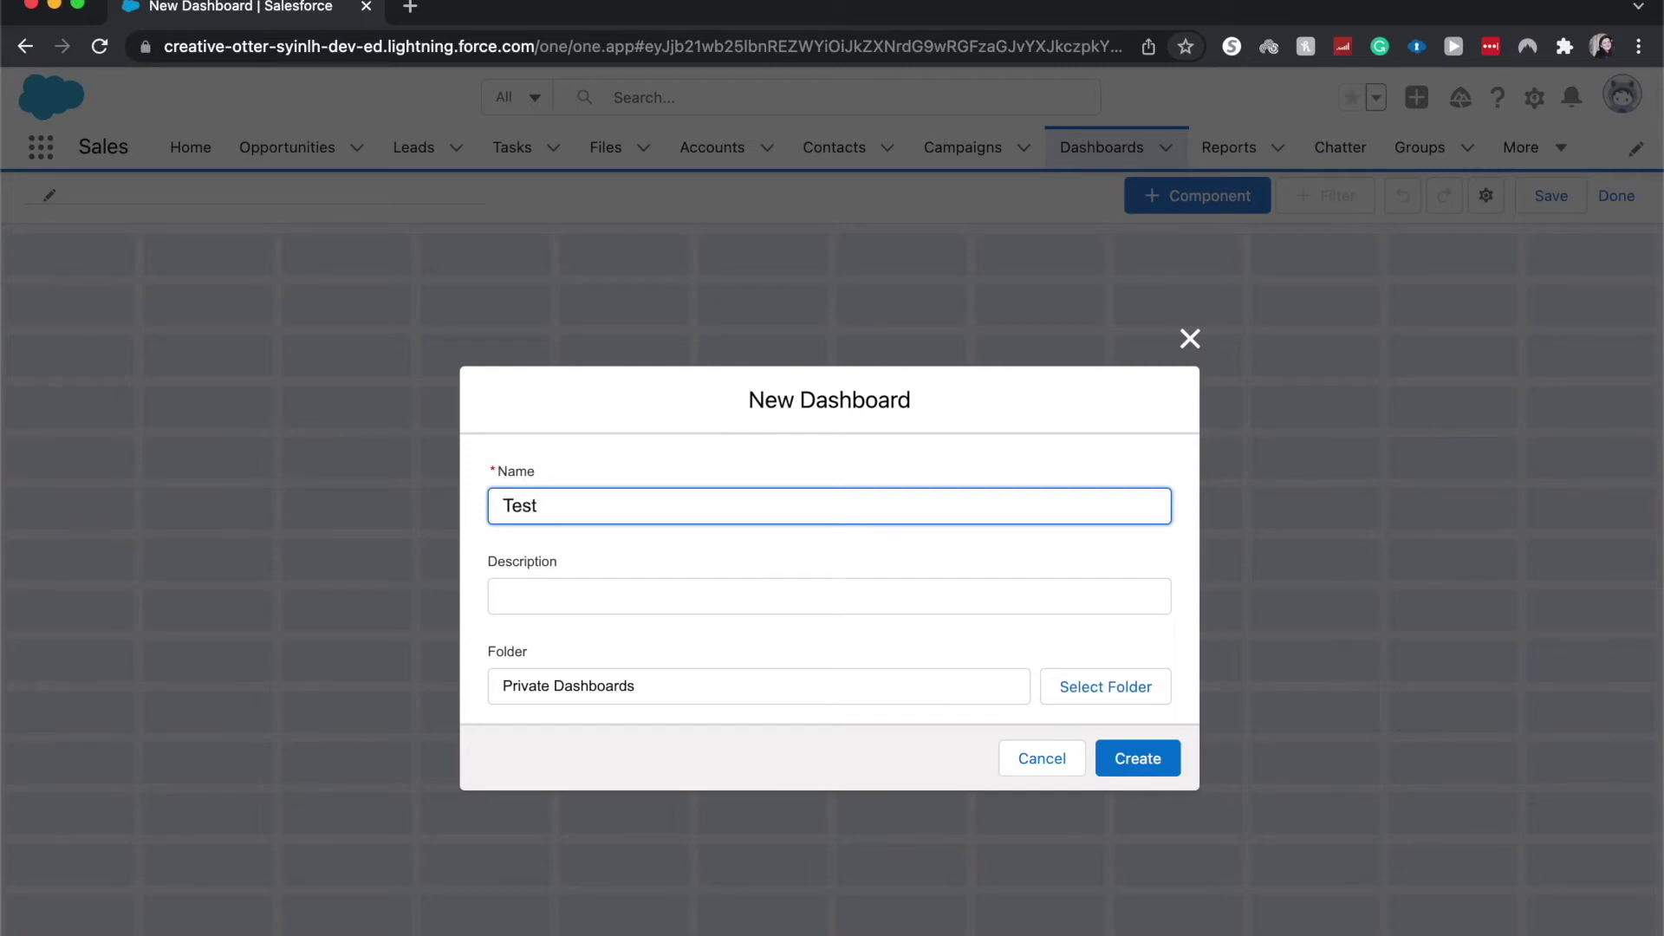
type("Dashboard")
left_click(834, 529)
left_click(765, 590)
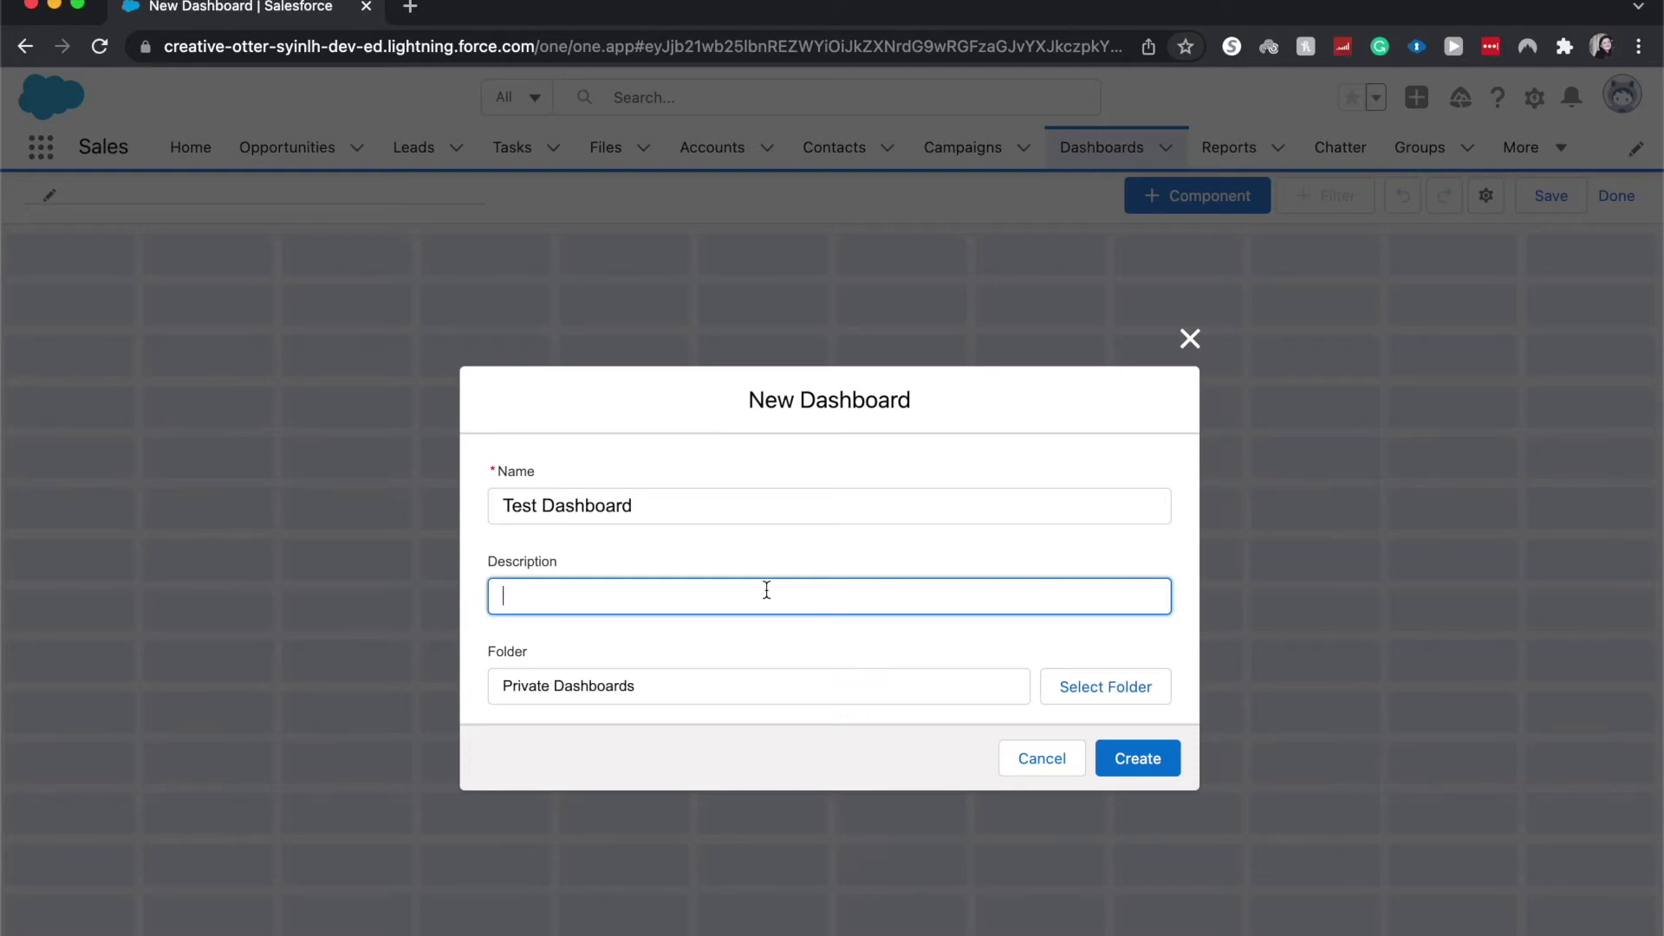
left_click(800, 621)
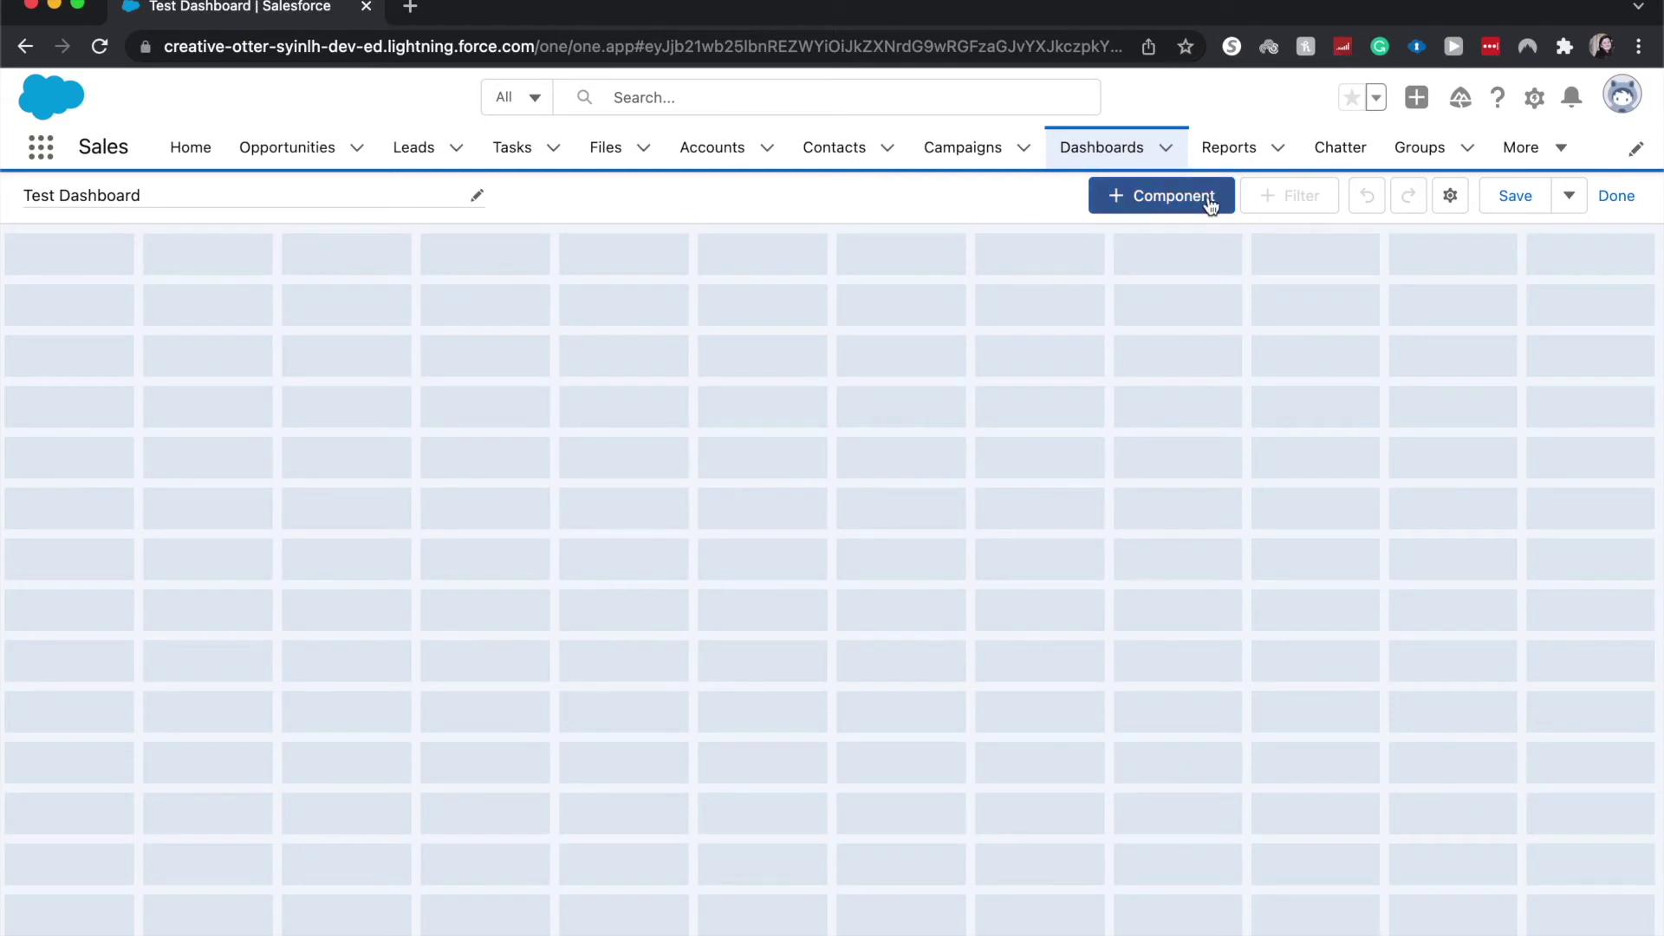
- Add a dashboard component with Matrix Report selected as its data source
left_click(1160, 198)
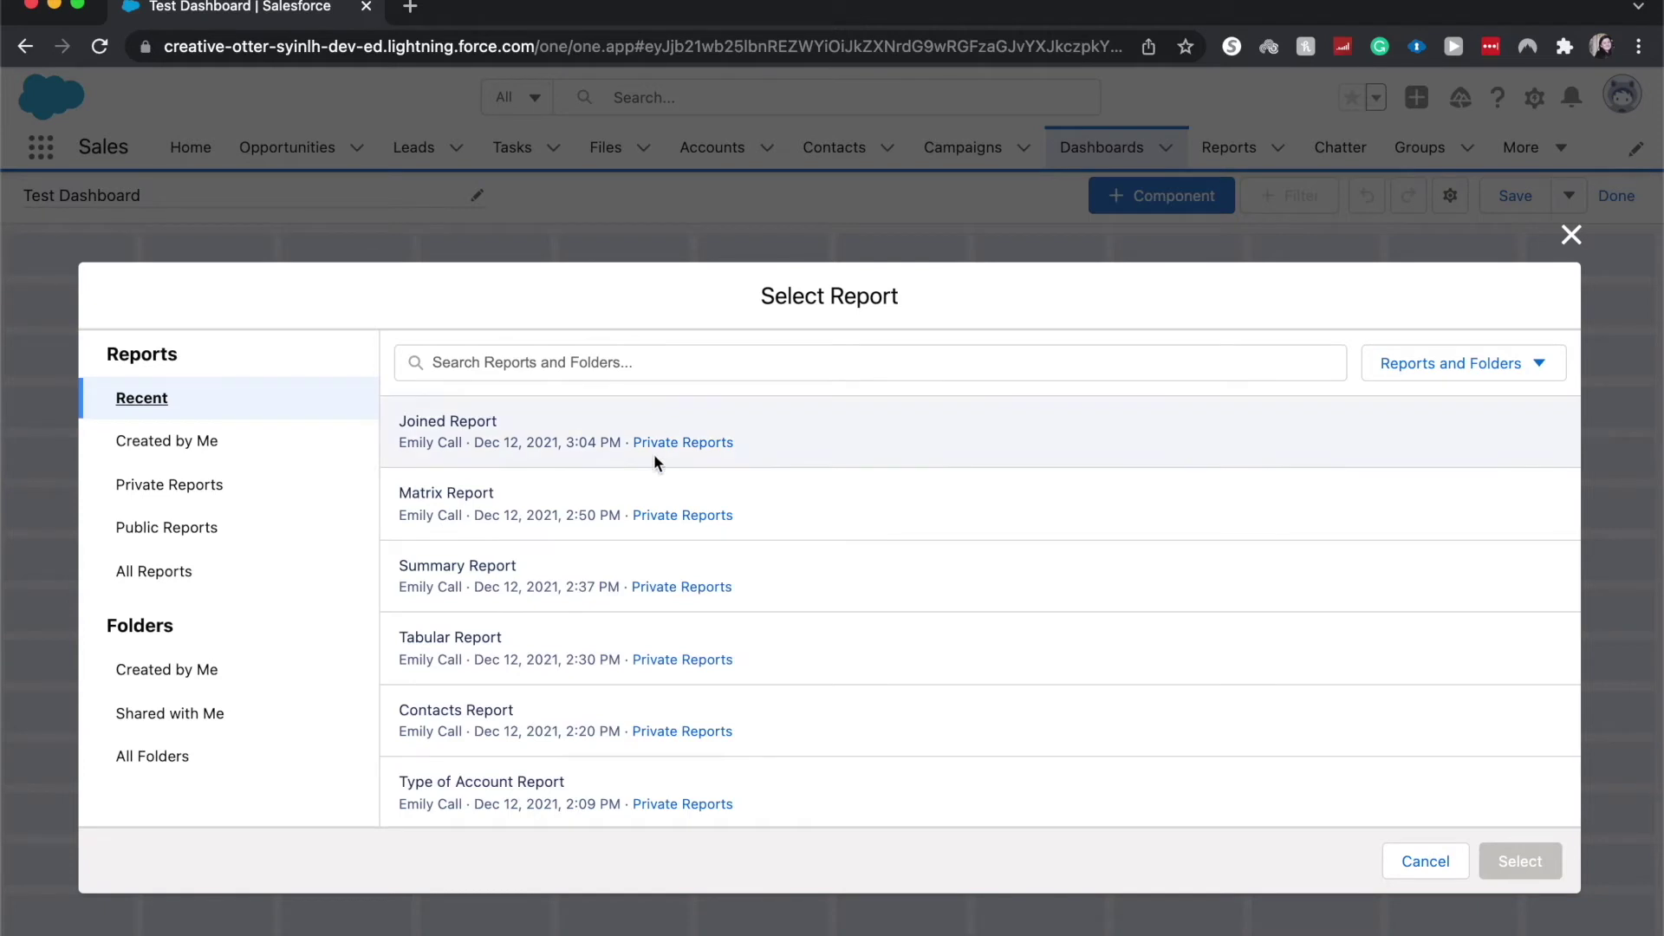
left_click(901, 445)
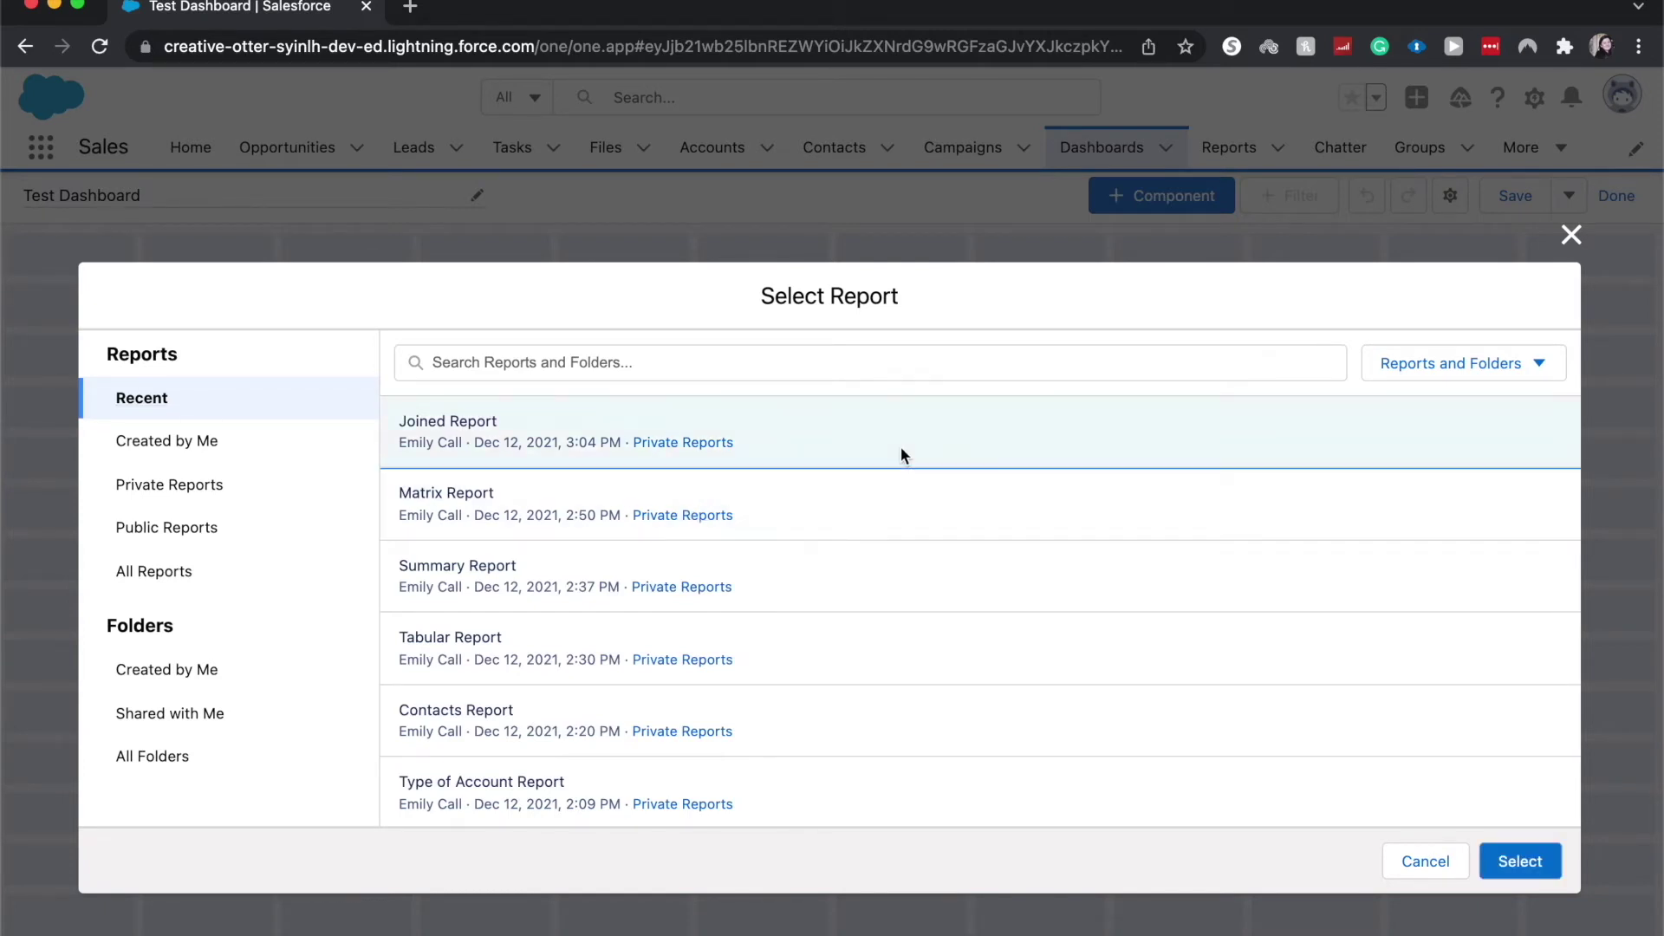
left_click(1069, 513)
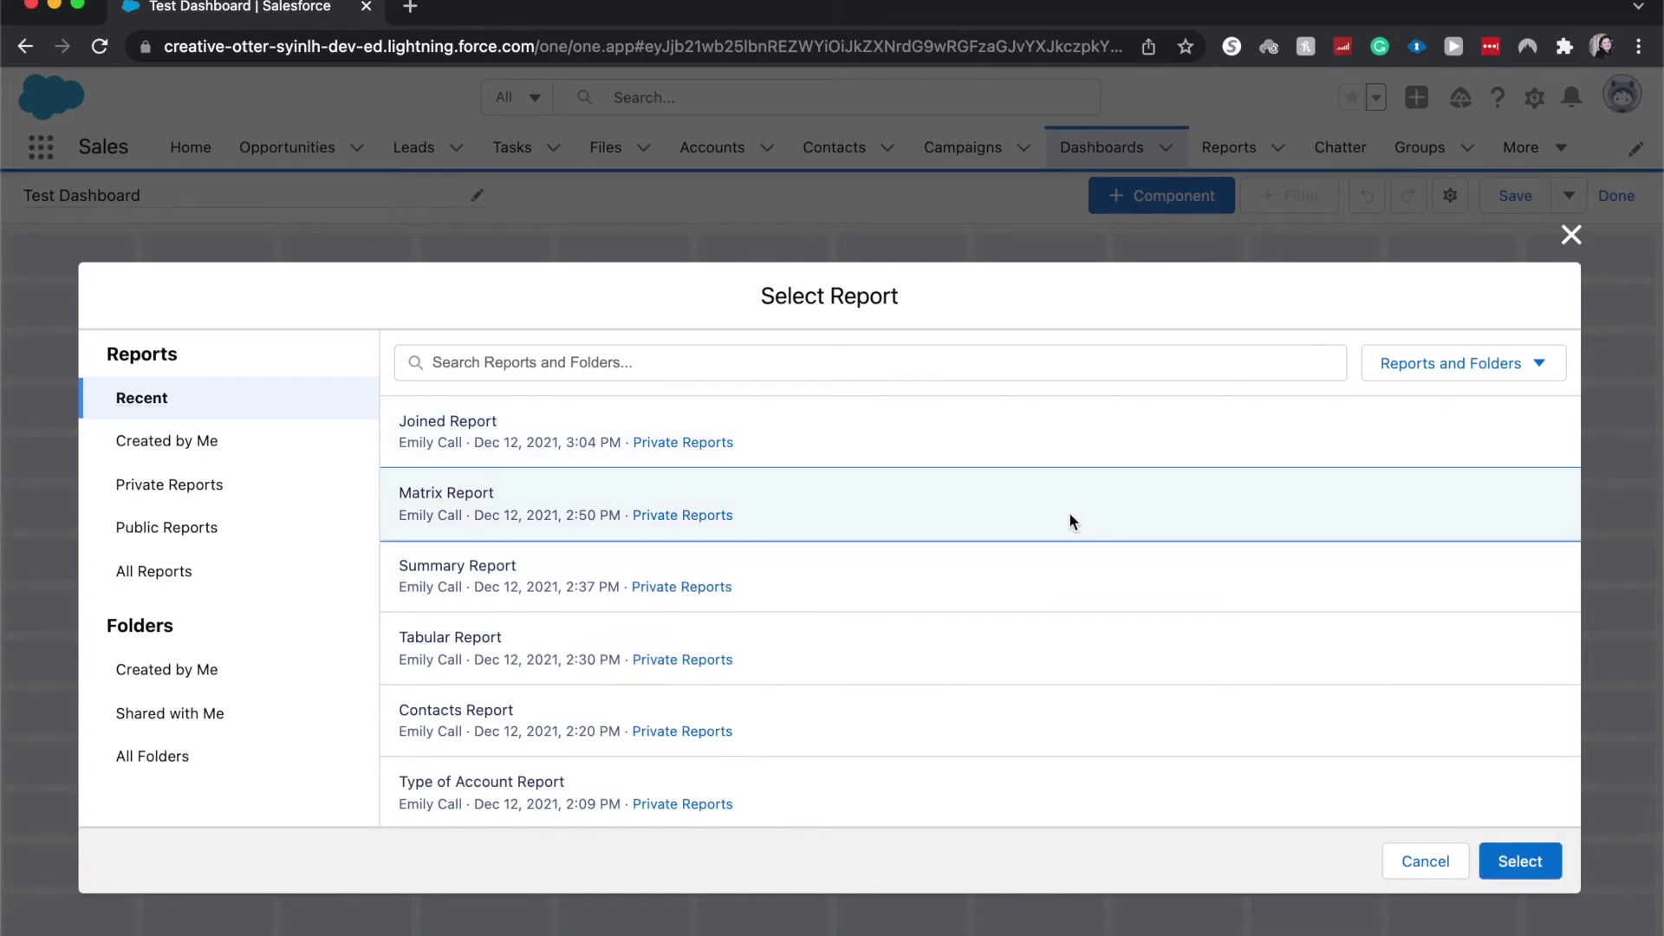
left_click(1556, 863)
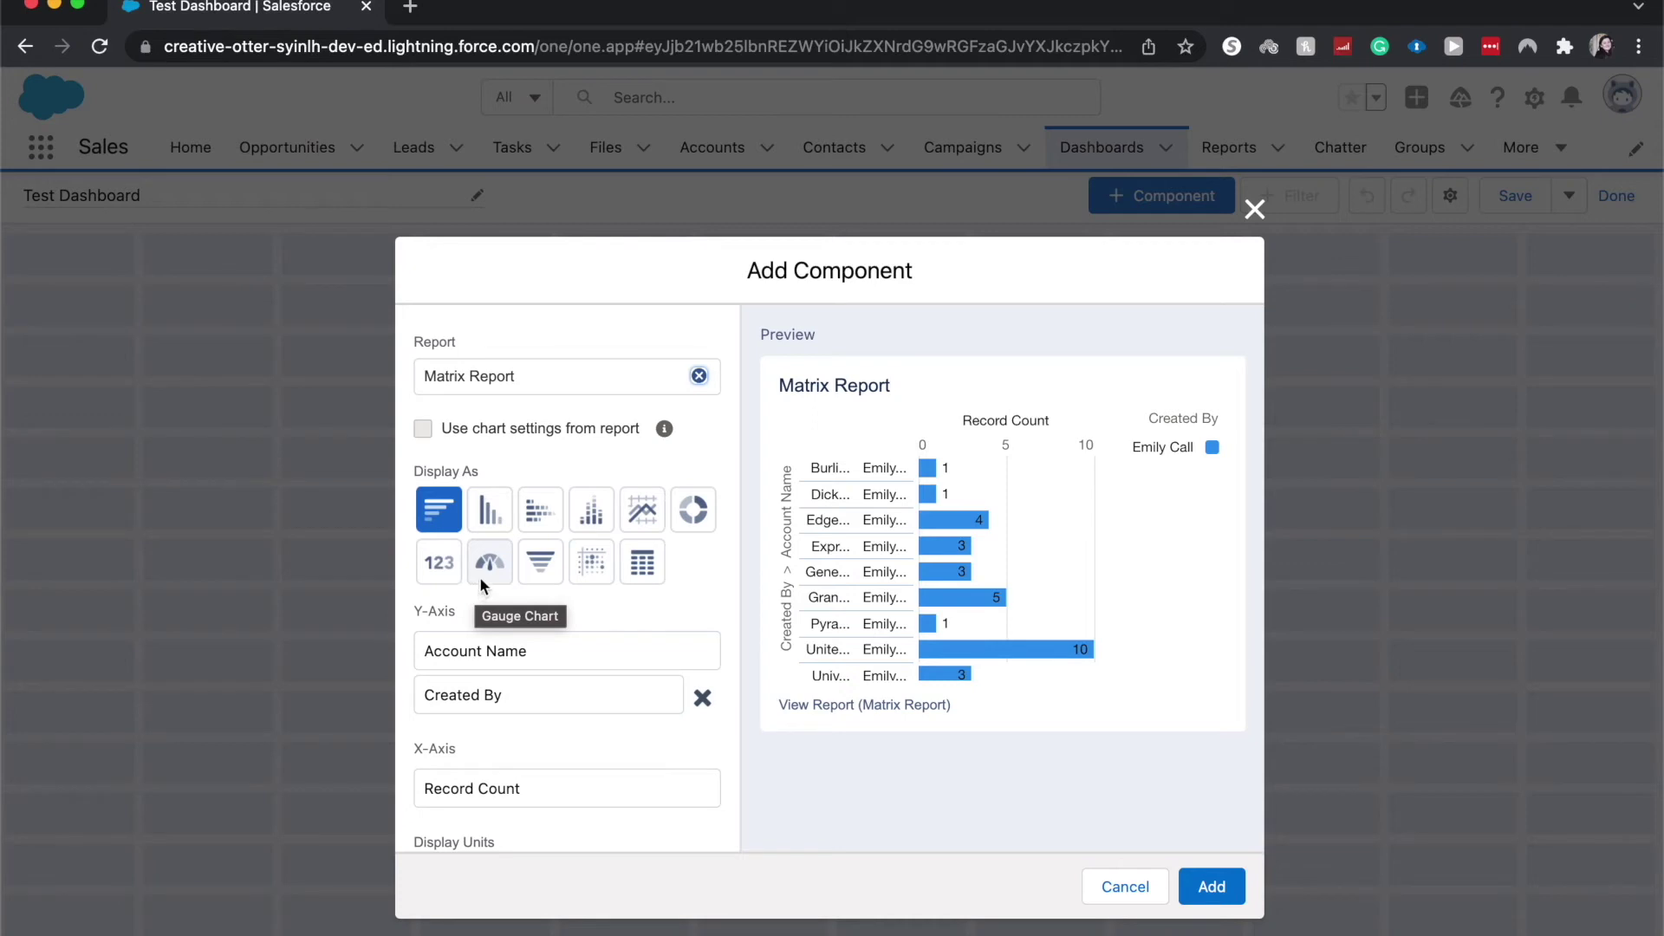
- Display the component as a gauge chart with Record Count as the measure
left_click(486, 564)
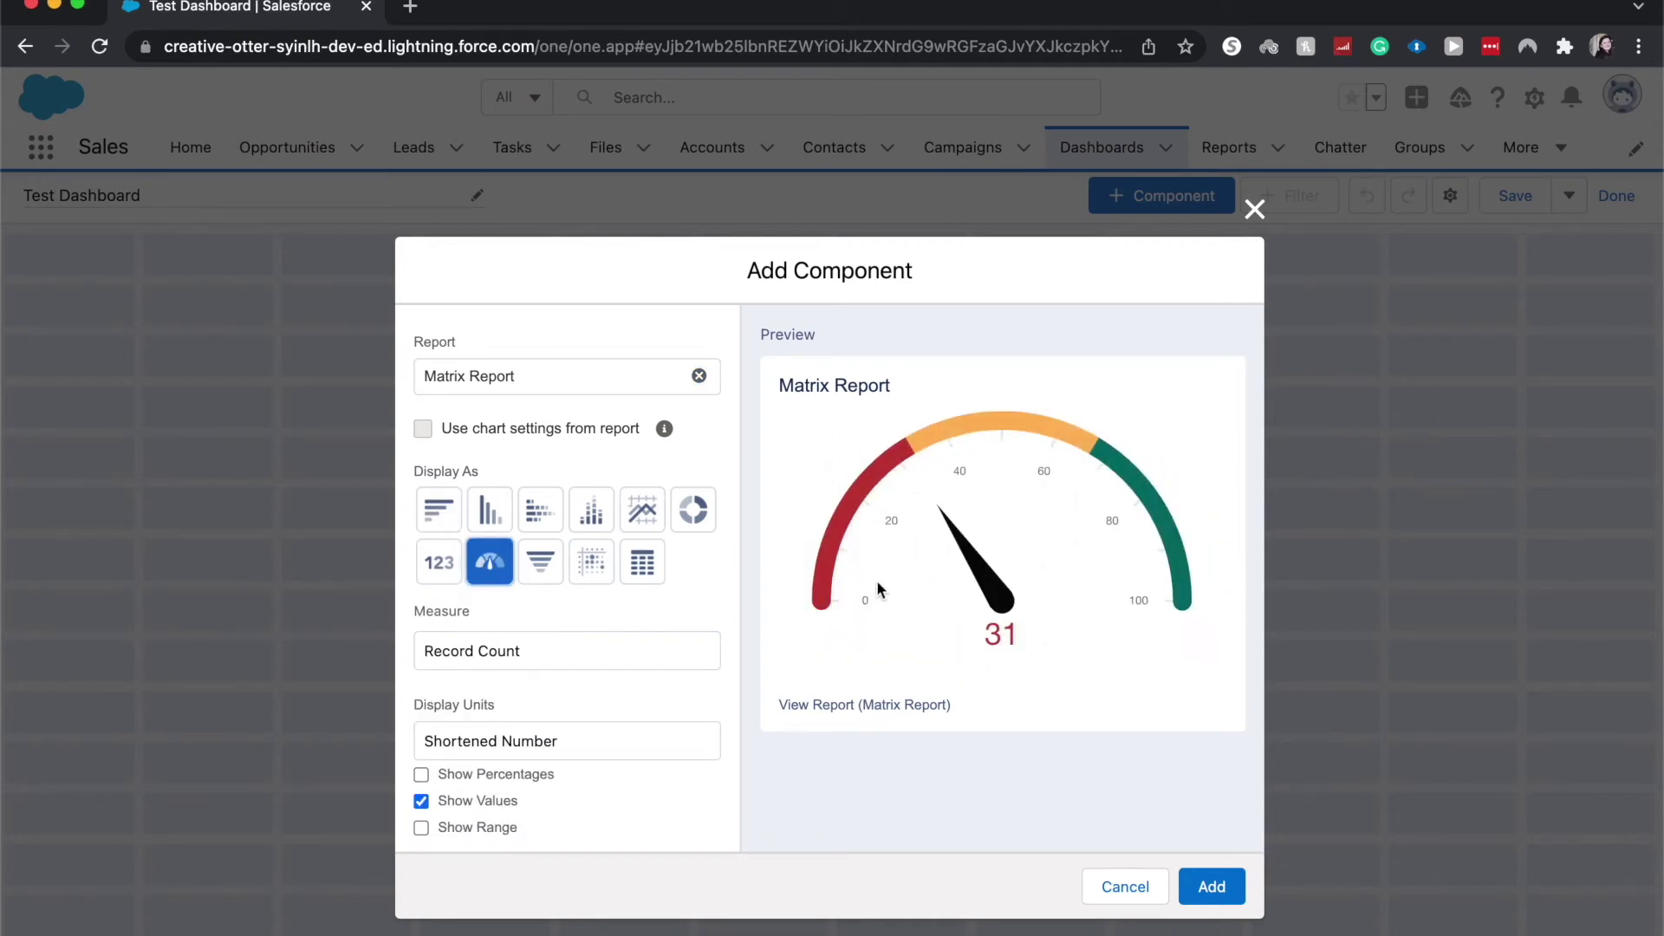
mouse_move(837, 600)
scroll(711, 560, "down", 2)
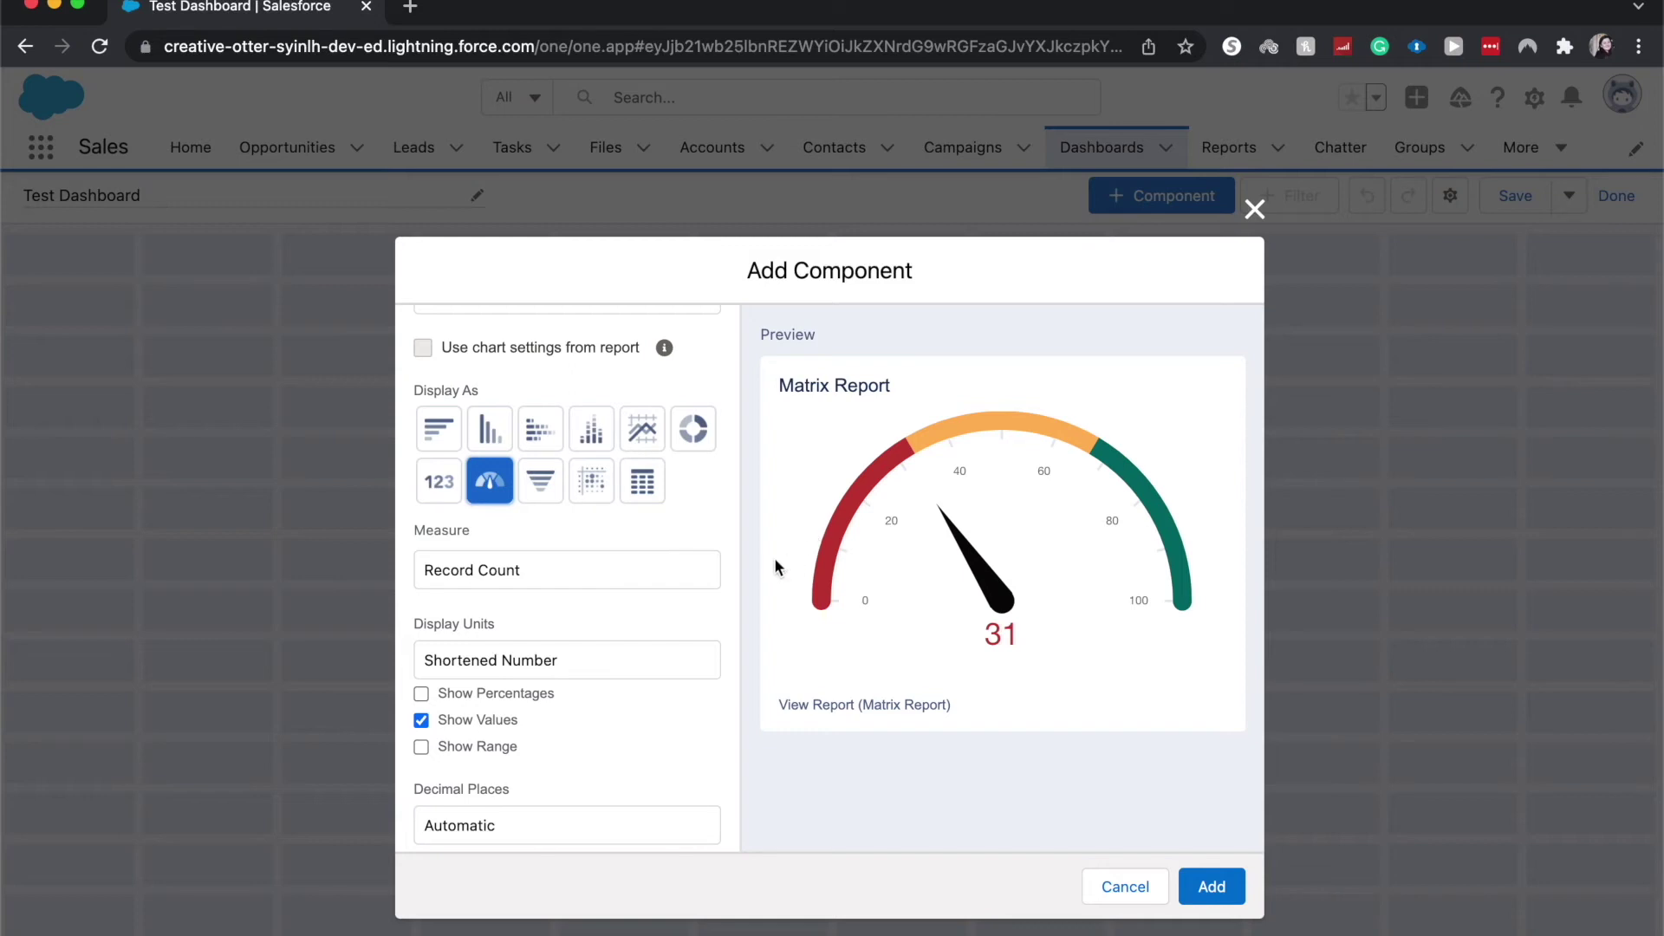
left_click(601, 569)
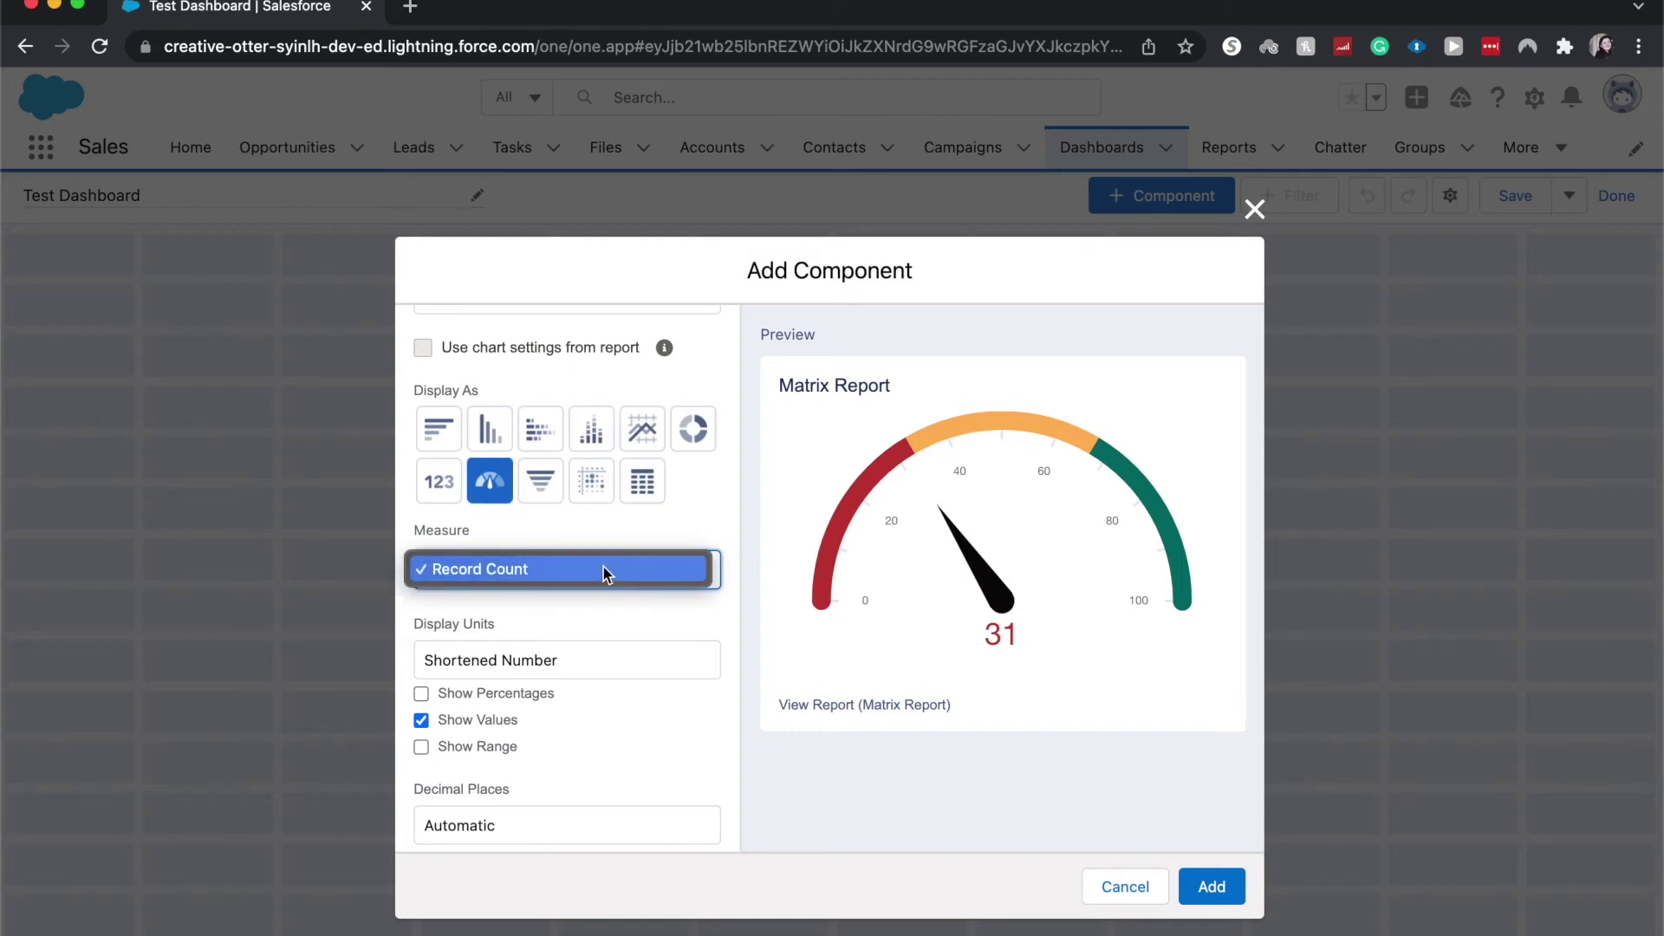
left_click(603, 567)
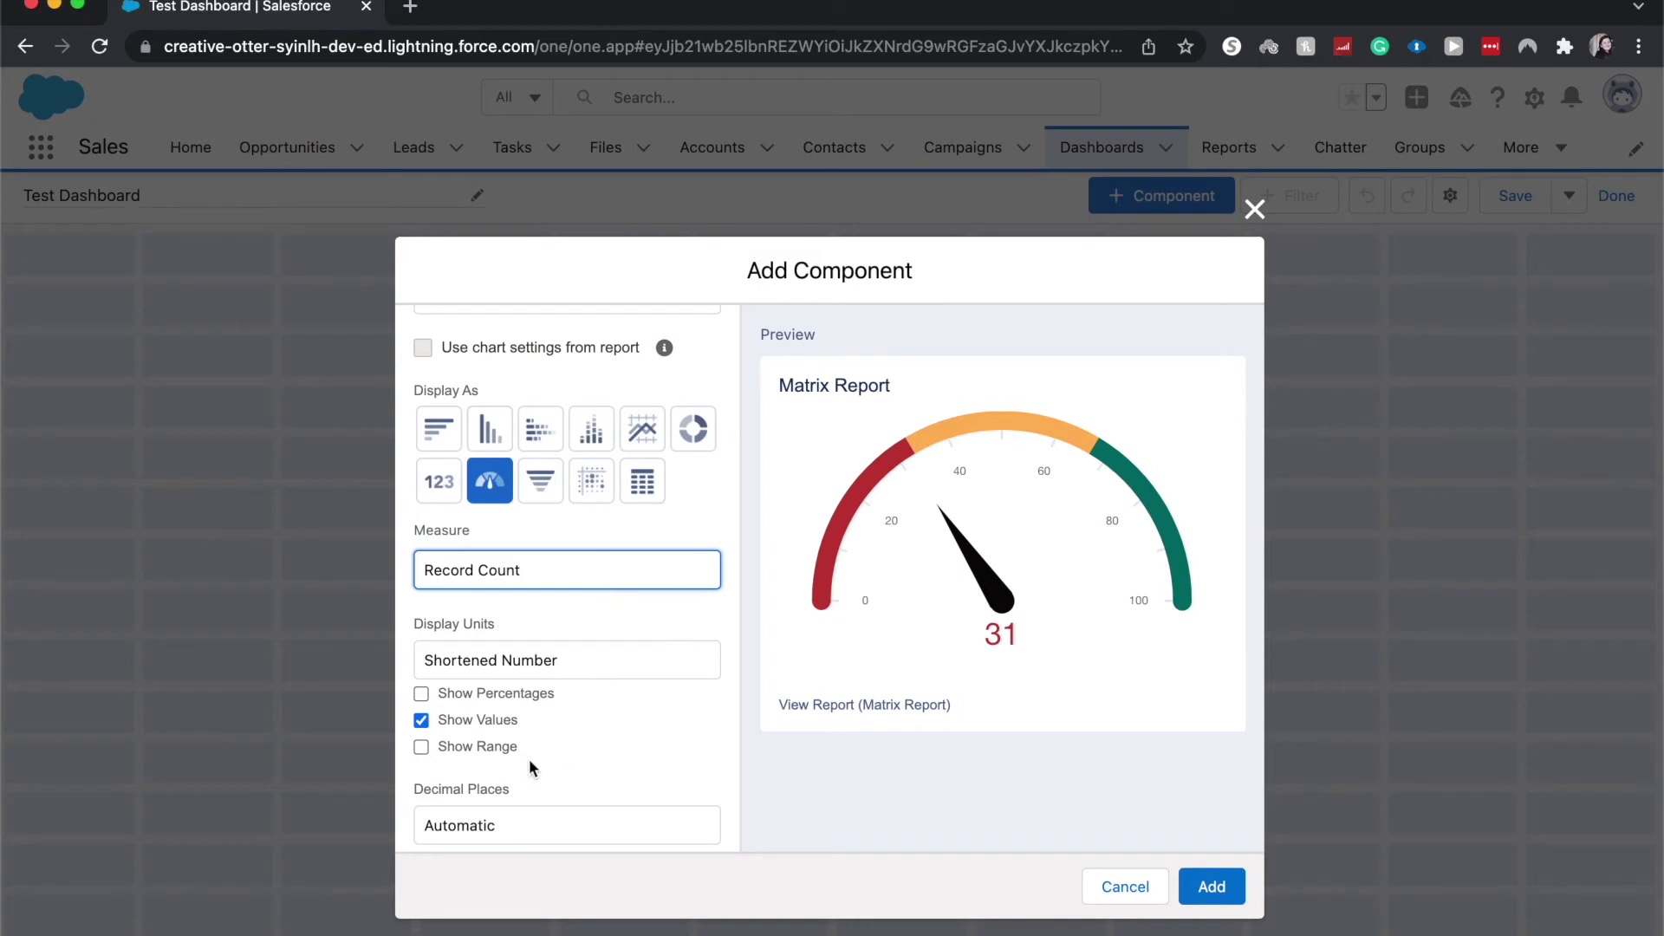
- Switch Show Percentages and Show Range on, then off again, leaving plain values
left_click(421, 695)
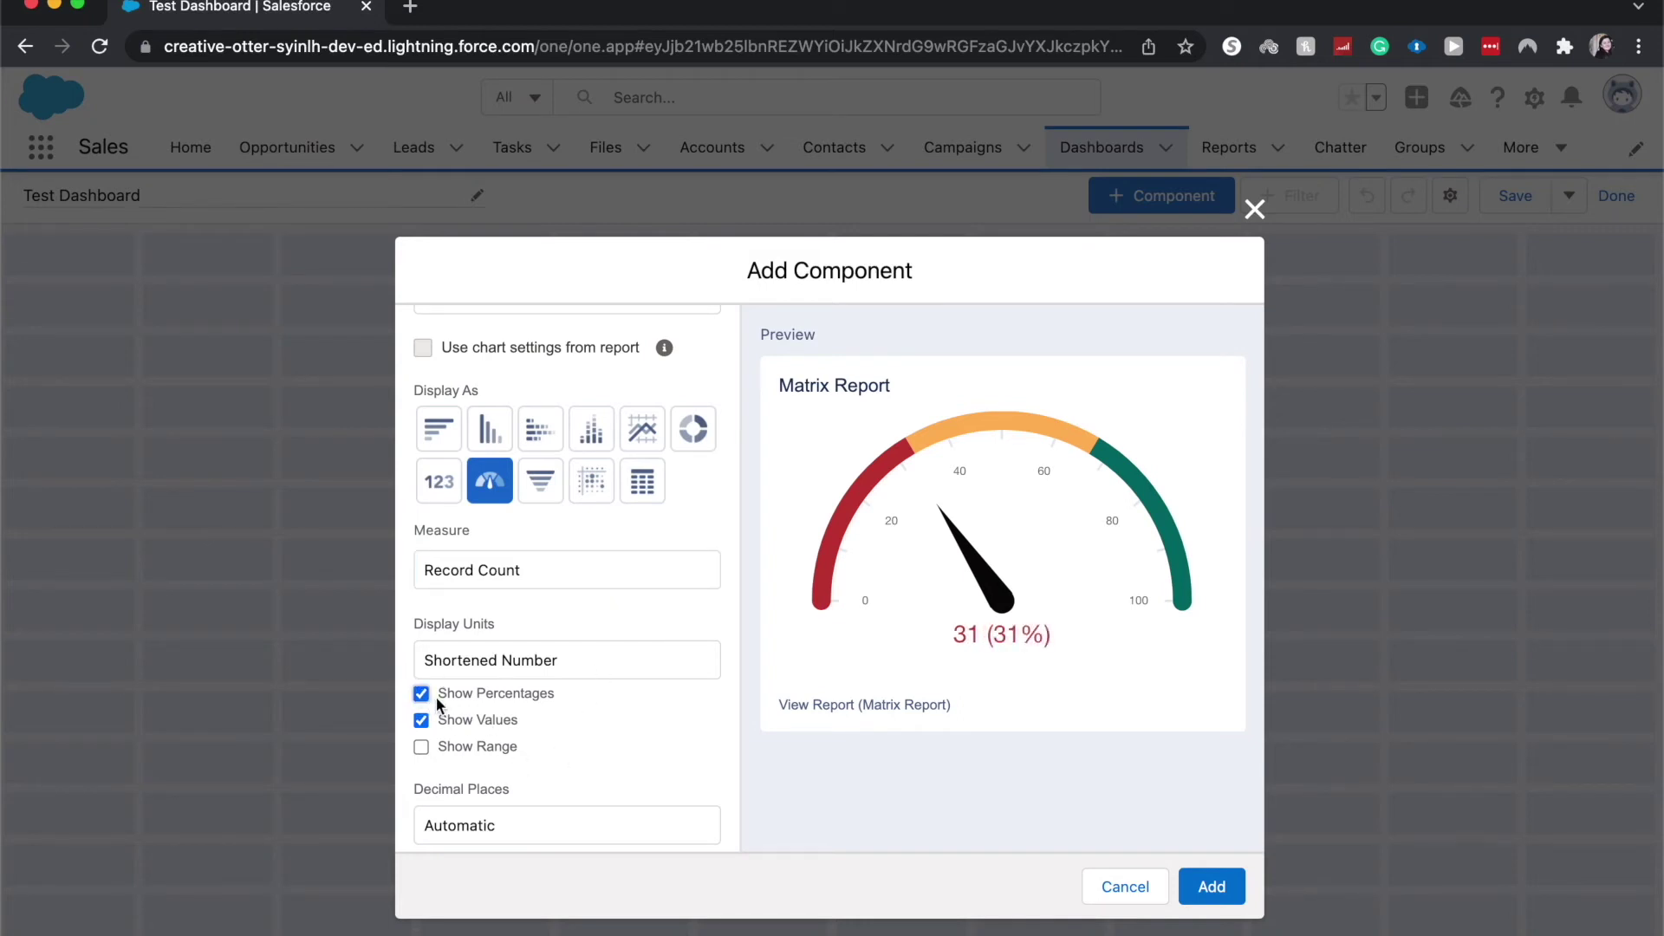
left_click(422, 747)
left_click(423, 747)
left_click(468, 695)
scroll(472, 710, "down", 4)
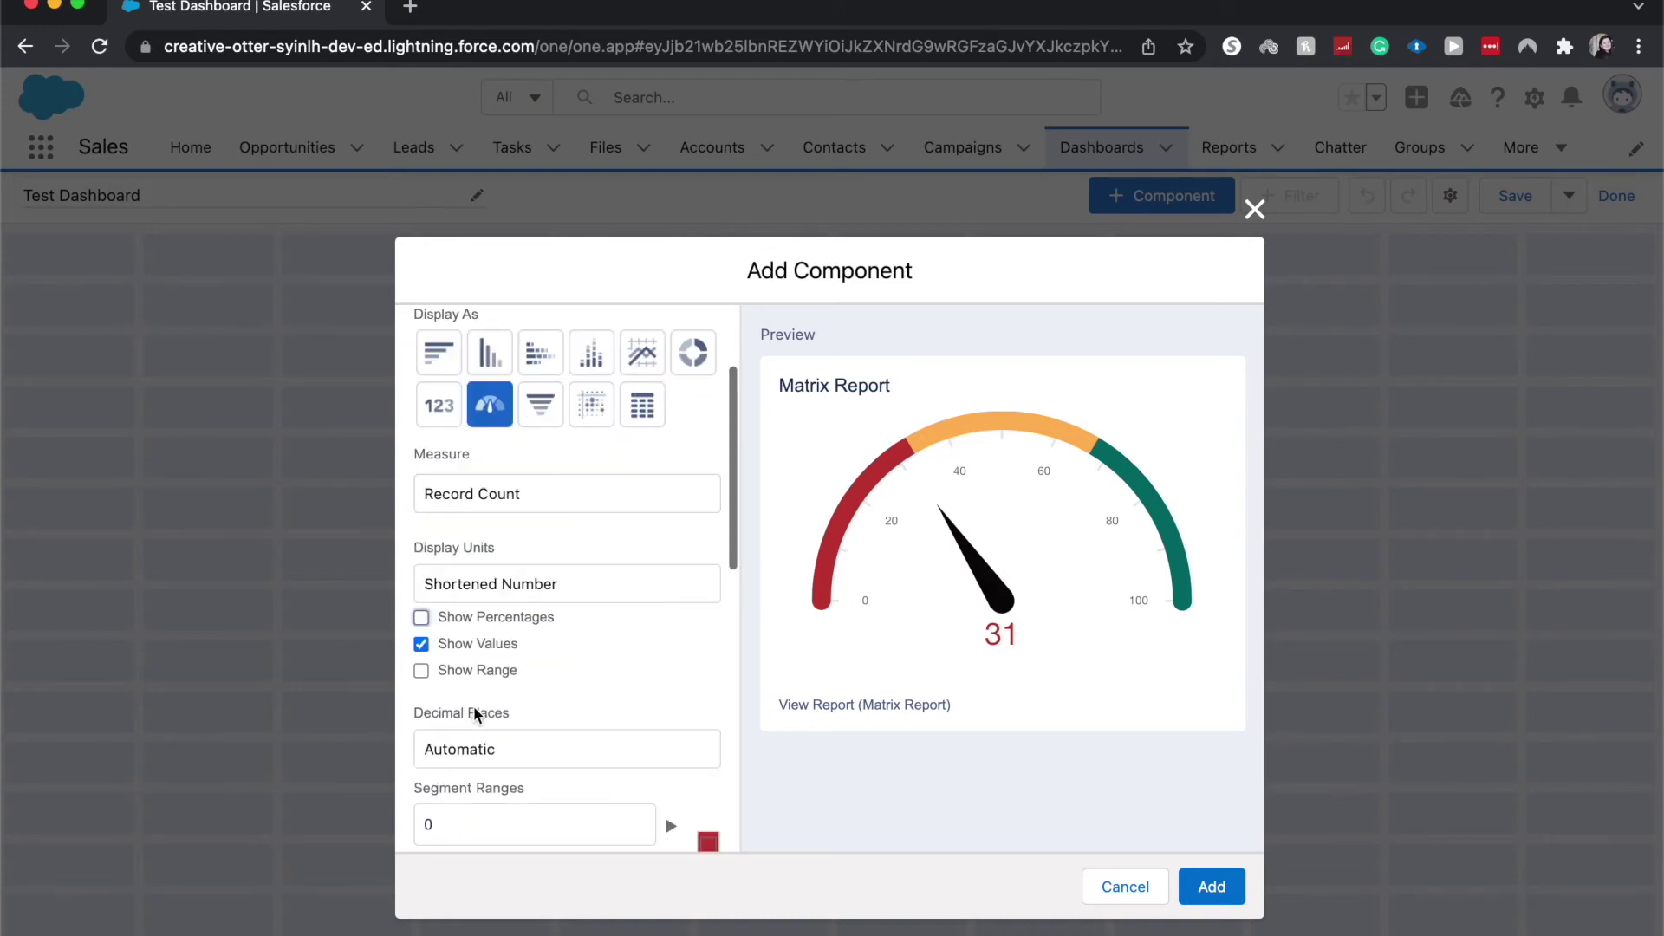
scroll(472, 708, "down", 4)
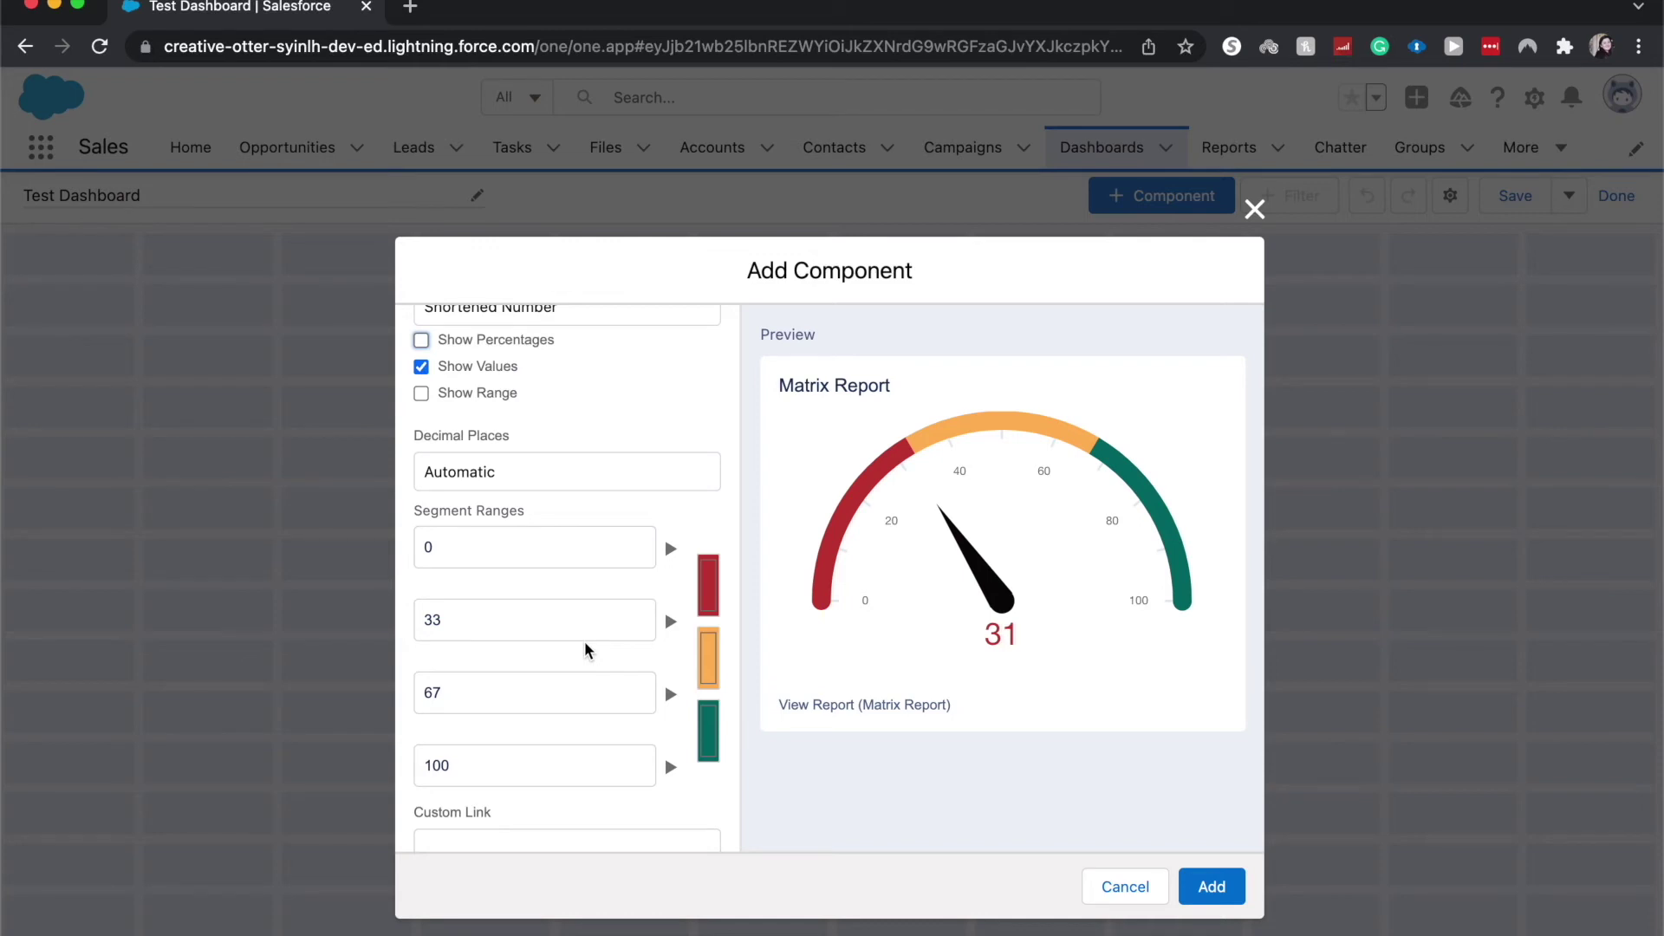
- Change the gauge's segment boundaries from 33, 67 and 100 to 10, 20 and 30
left_click(584, 631)
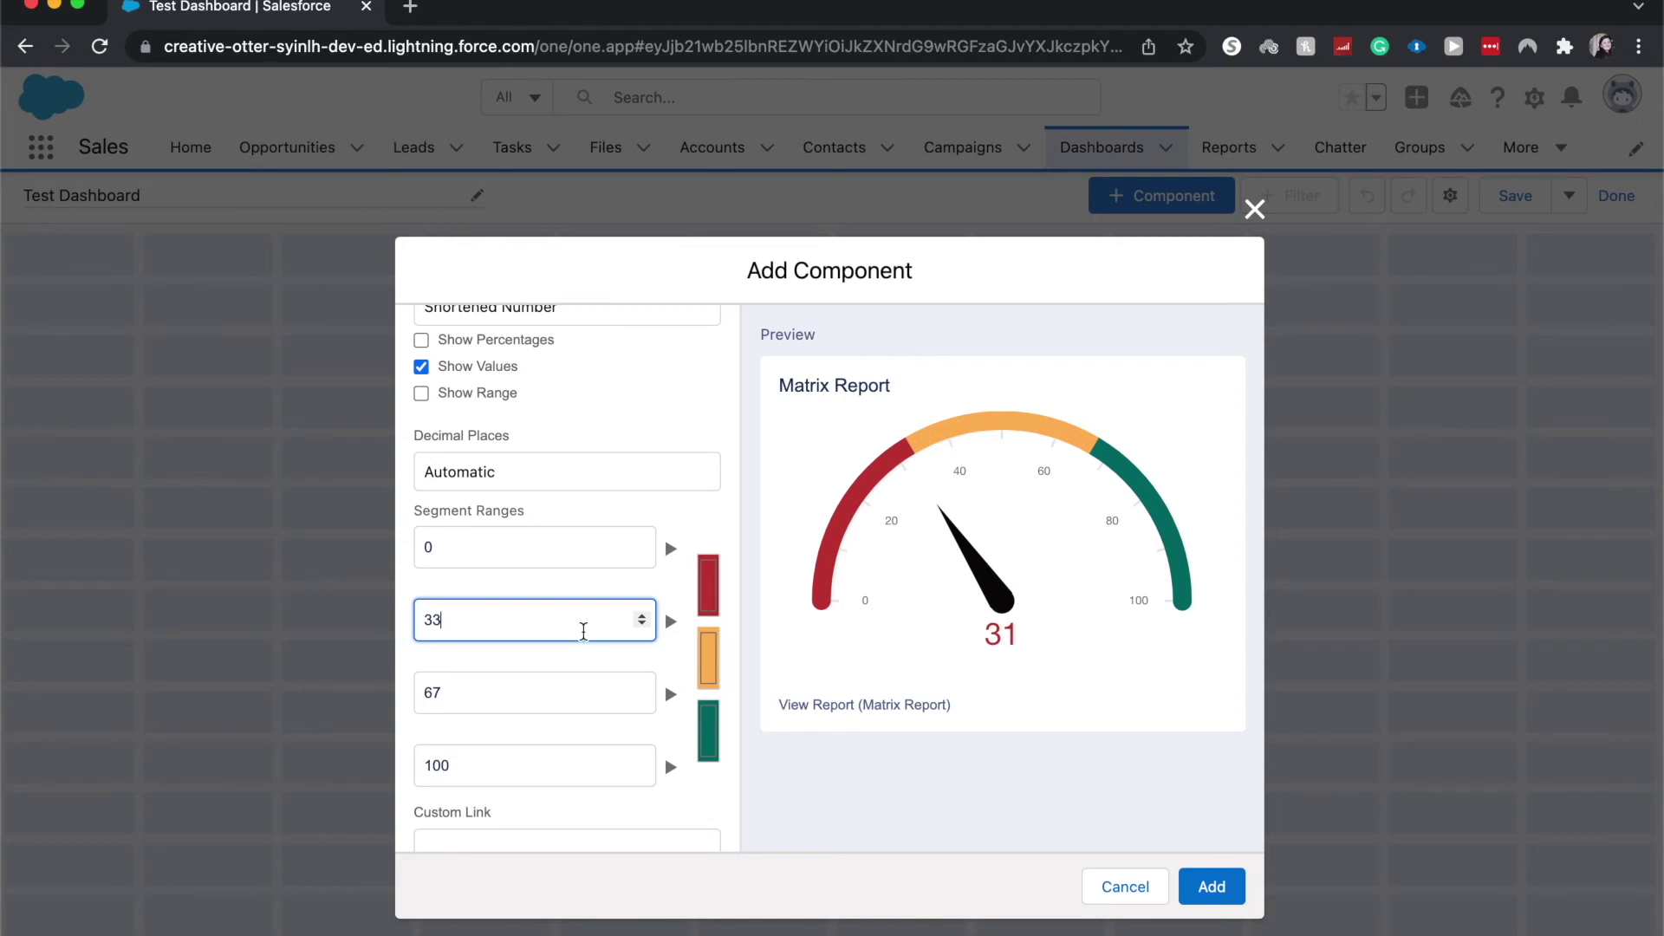
key("BackSpace")
key("BackSpace")
type("10")
left_click(560, 681)
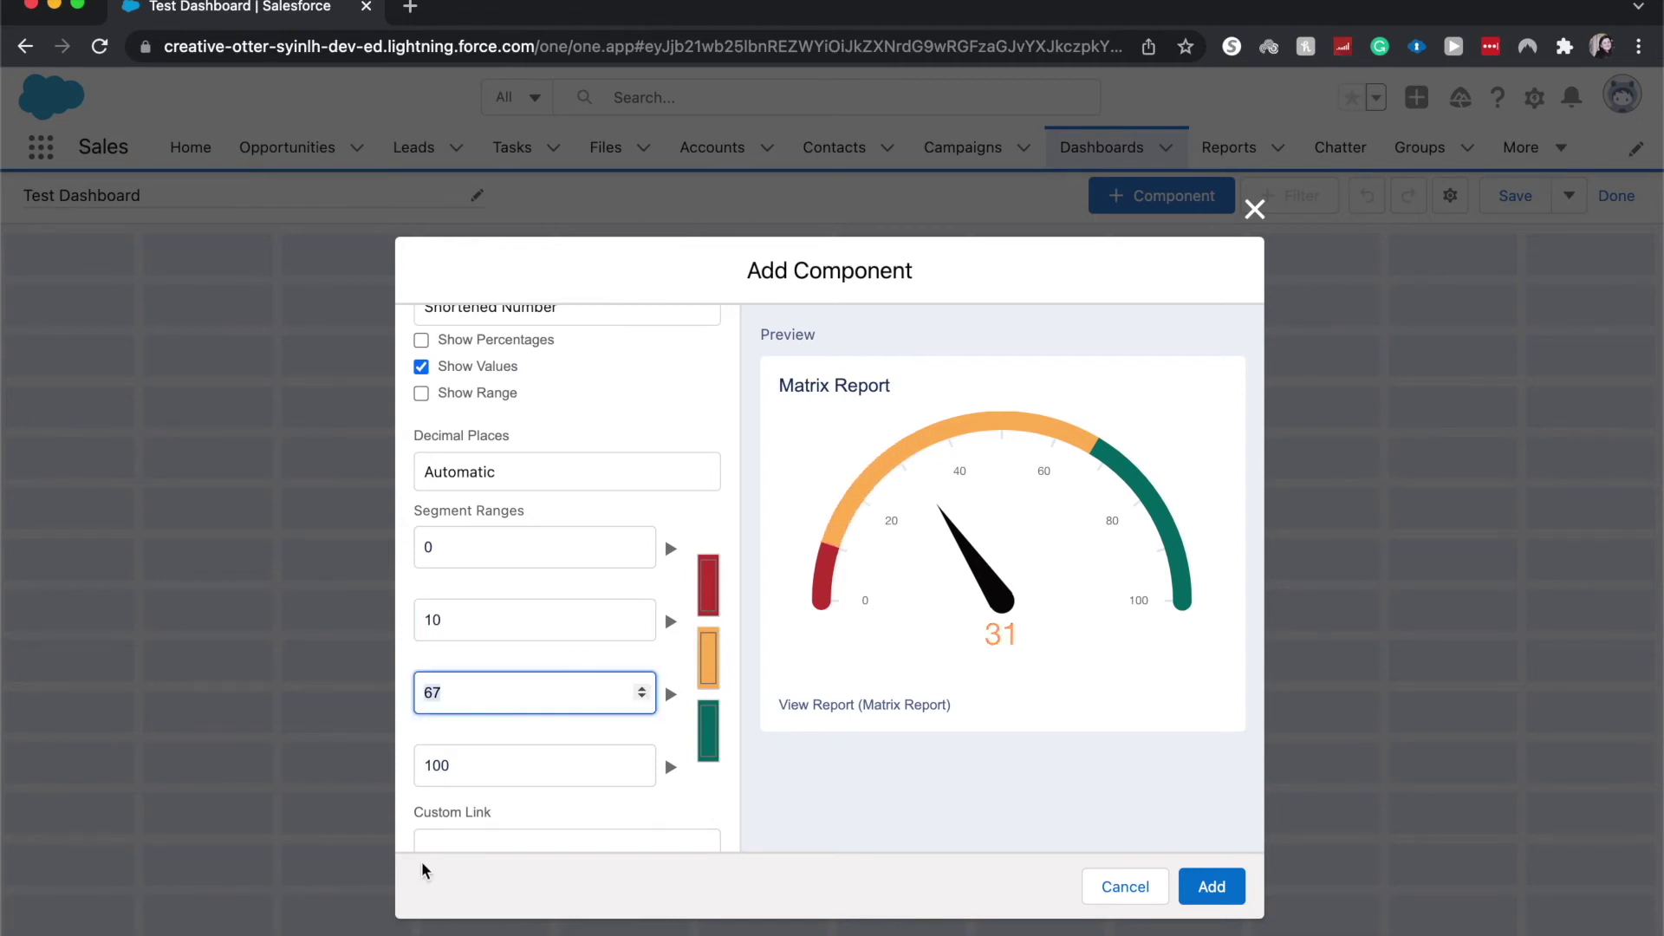
key("BackSpace")
key("BackSpace")
type("20")
left_click(497, 765)
key("BackSpace")
key("BackSpace")
key("BackSpace")
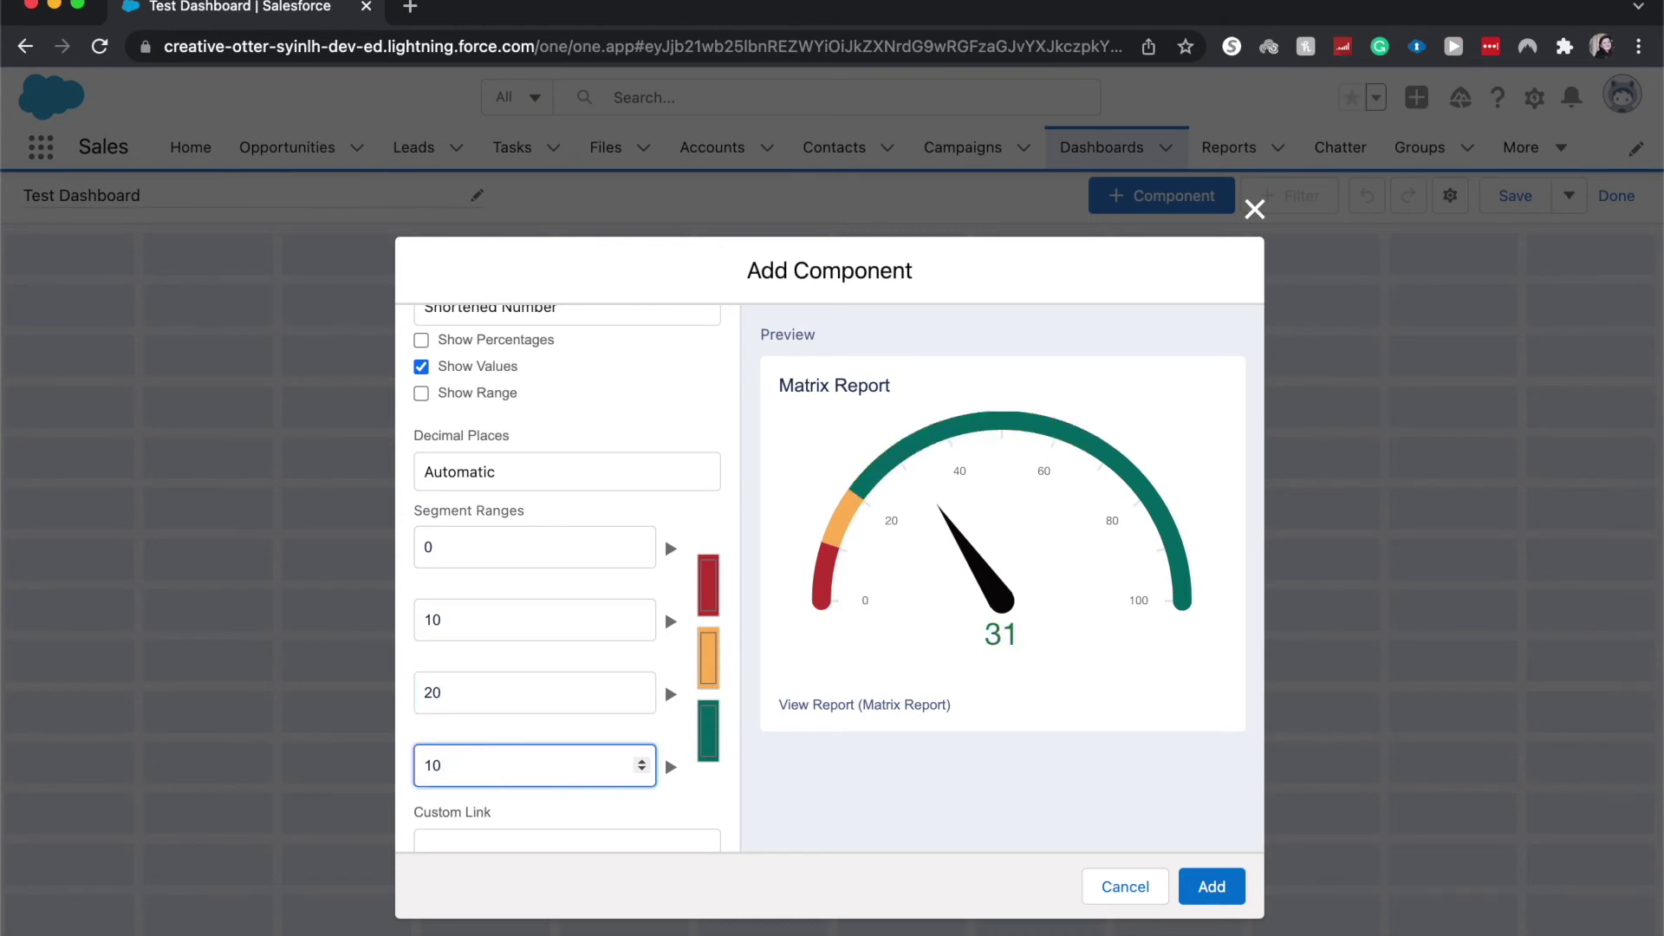
type("30")
left_click(716, 793)
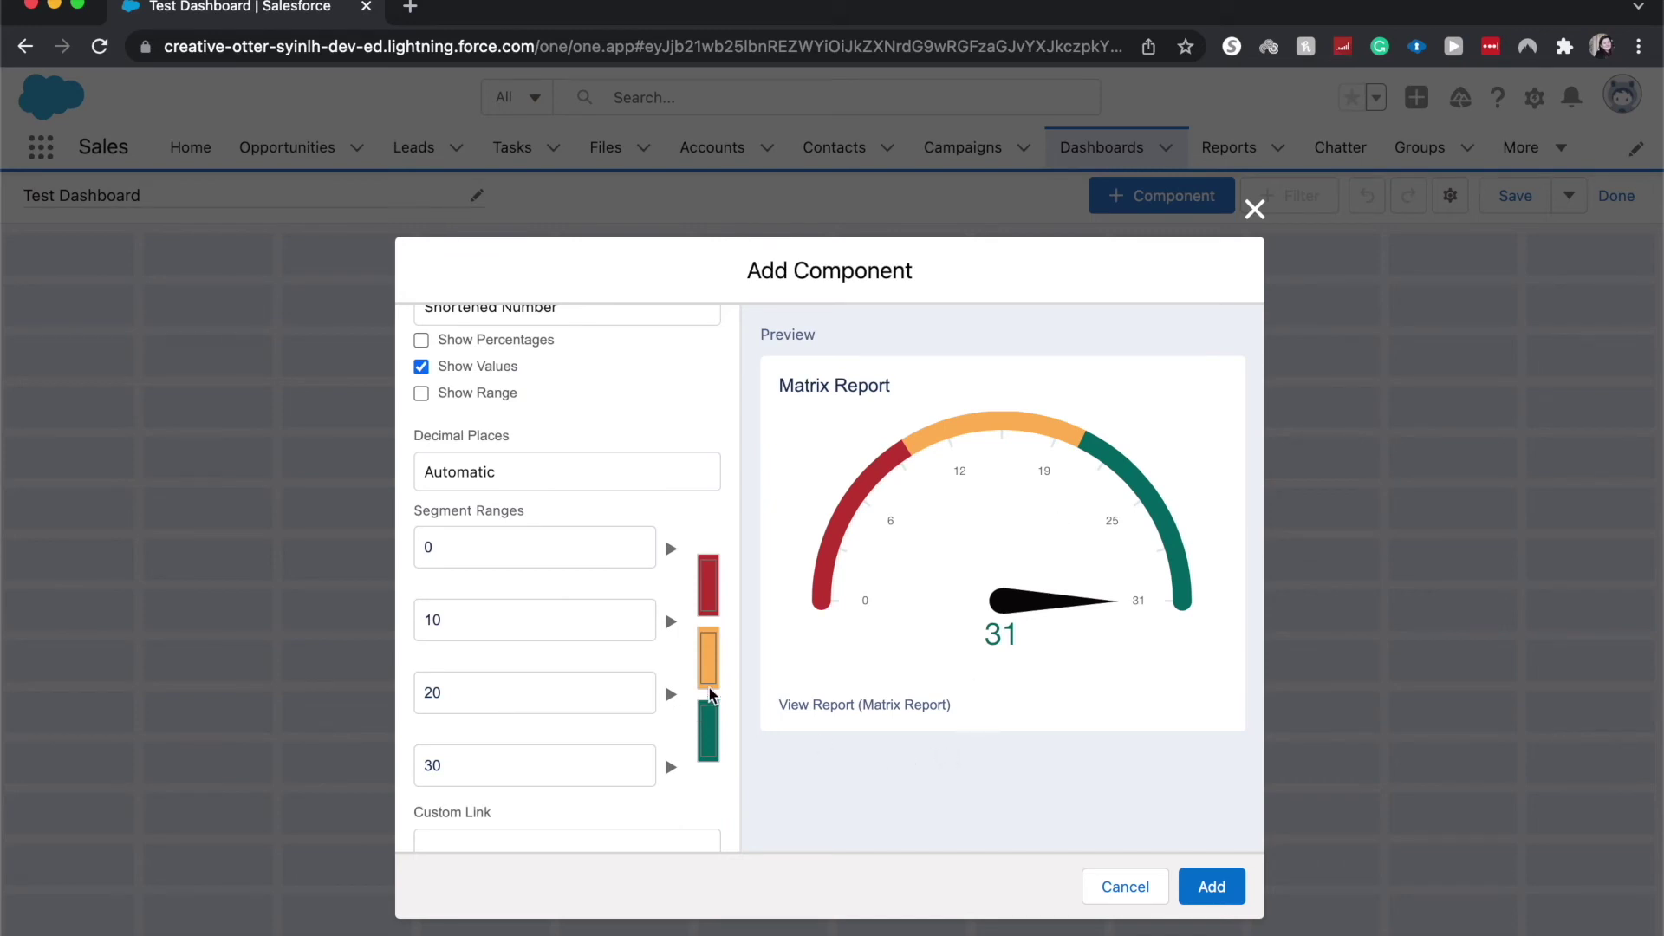
- Check the red segment's colour choices, leaving the colour unchanged
left_click(711, 604)
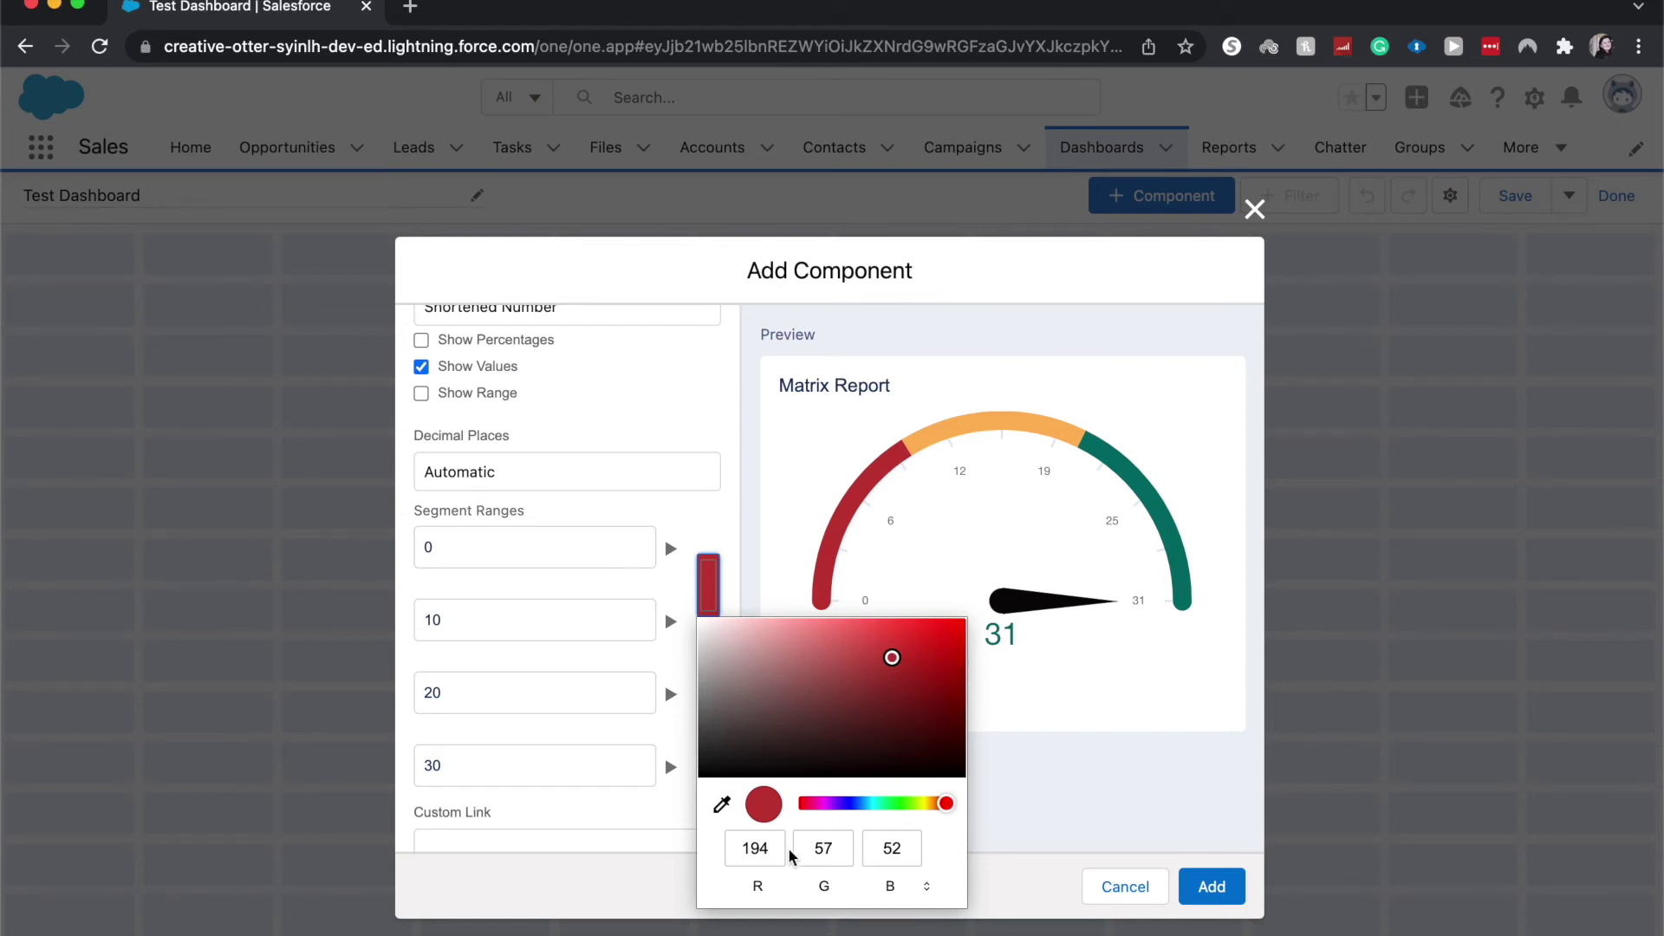
left_click(650, 819)
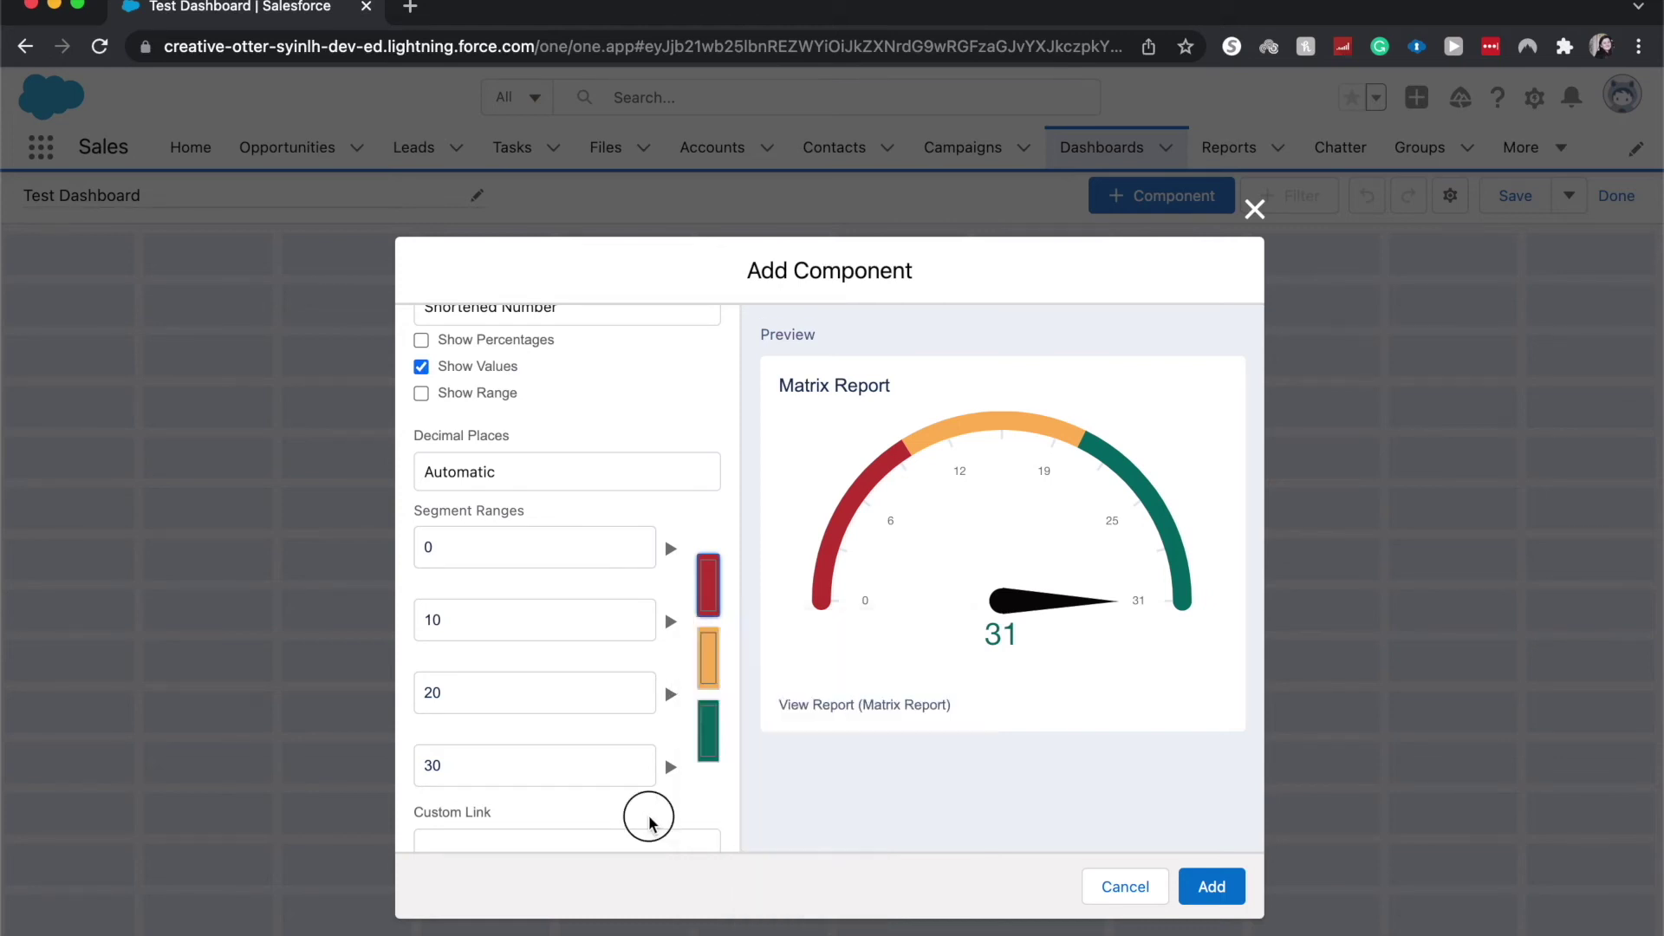
scroll(650, 816, "down", 5)
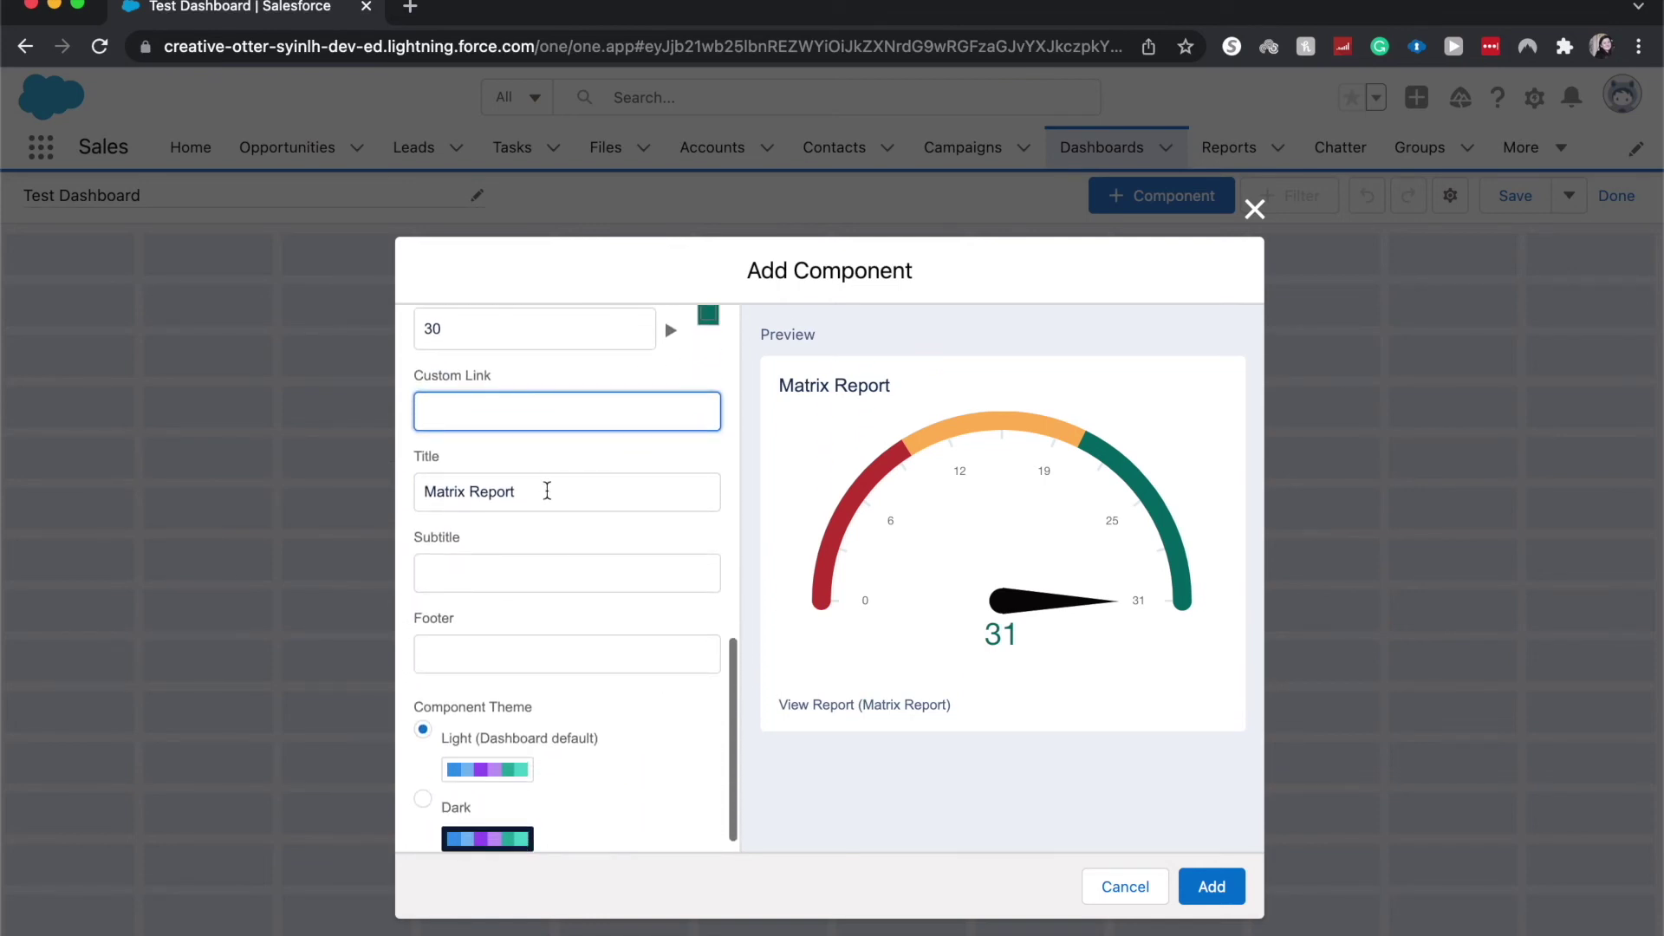
- Retitle the component from 'Matrix Report' to 'Gauge Component'
double_click(547, 490)
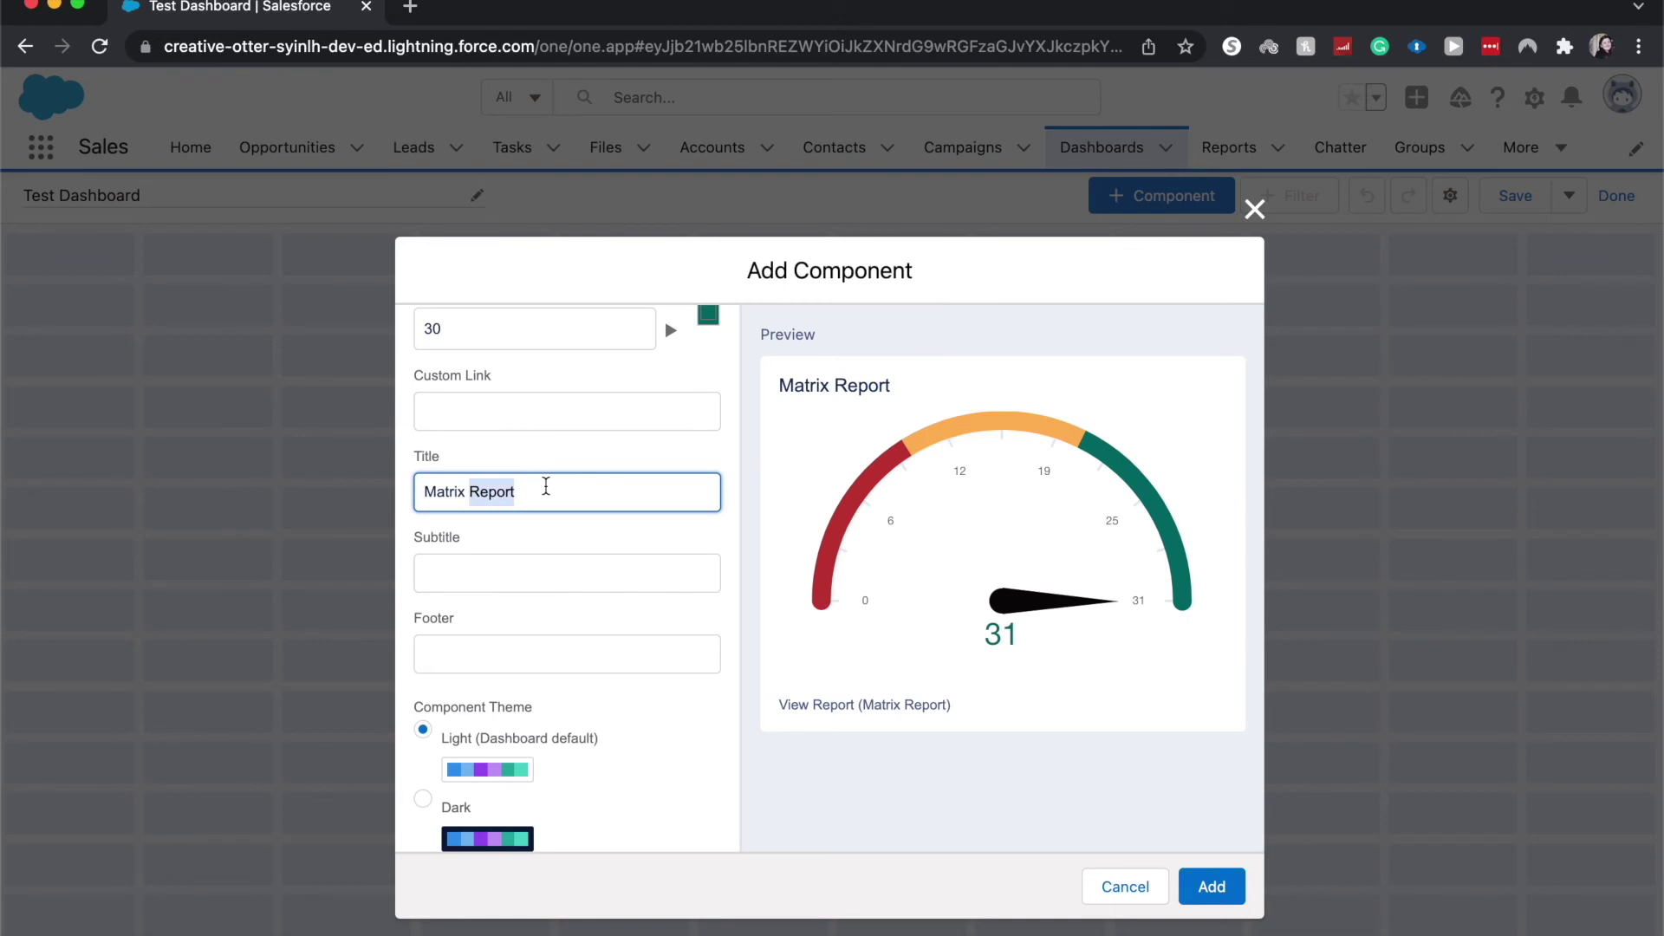
left_click(548, 491)
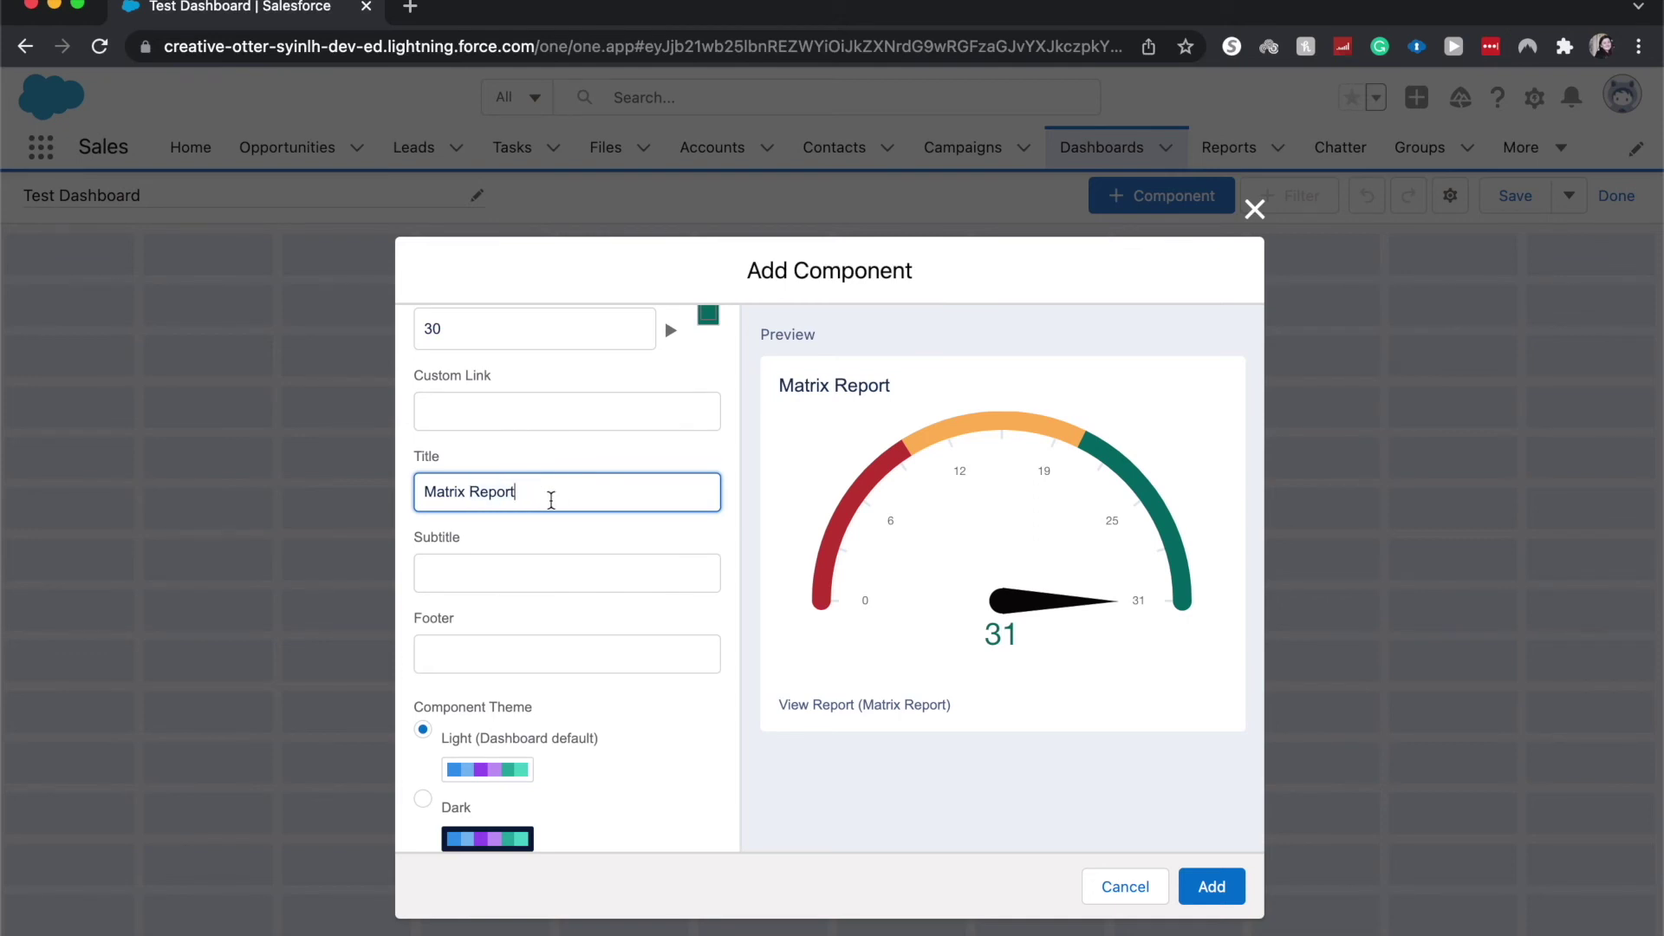
key("BackSpace")
key("BackSpace")
key("BackSpace")
key("BackSpace")
key("BackSpace")
key("BackSpace")
key("BackSpace")
key("BackSpace")
key("BackSpace")
key("BackSpace")
key("BackSpace")
key("BackSpace")
key("BackSpace")
type("Guage")
key("BackSpace")
key("BackSpace")
key("BackSpace")
key("BackSpace")
type("auge Component")
left_click(641, 573)
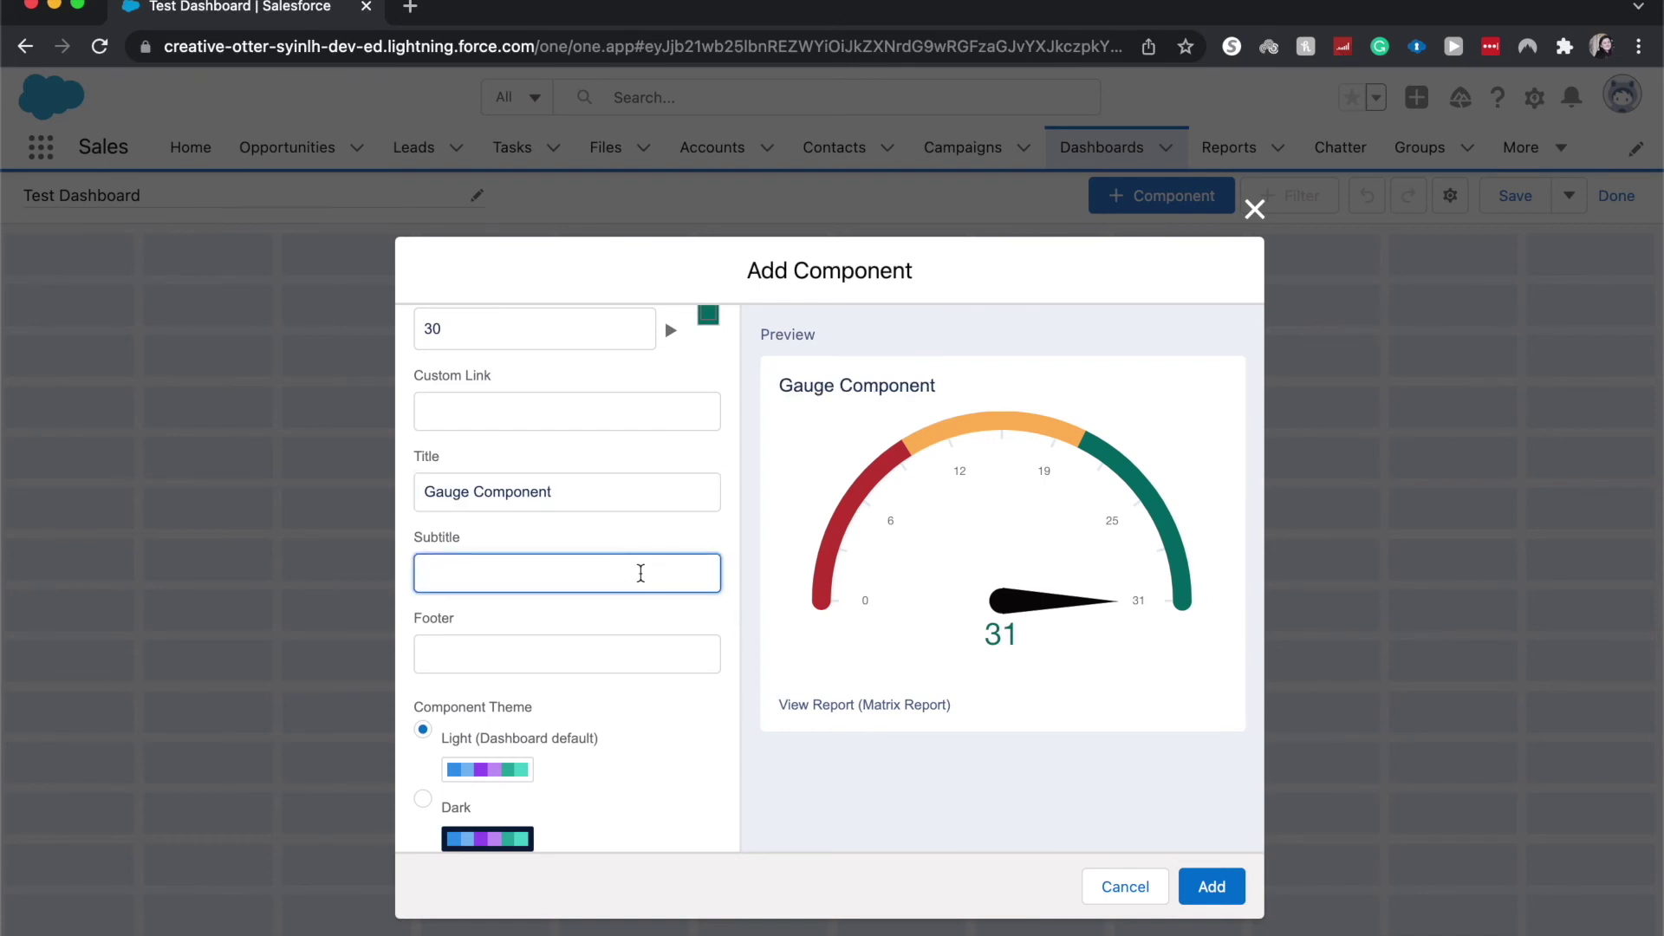
- Preview the Dark theme, return to Light, and add the gauge to the dashboard
scroll(640, 573, "down", 1)
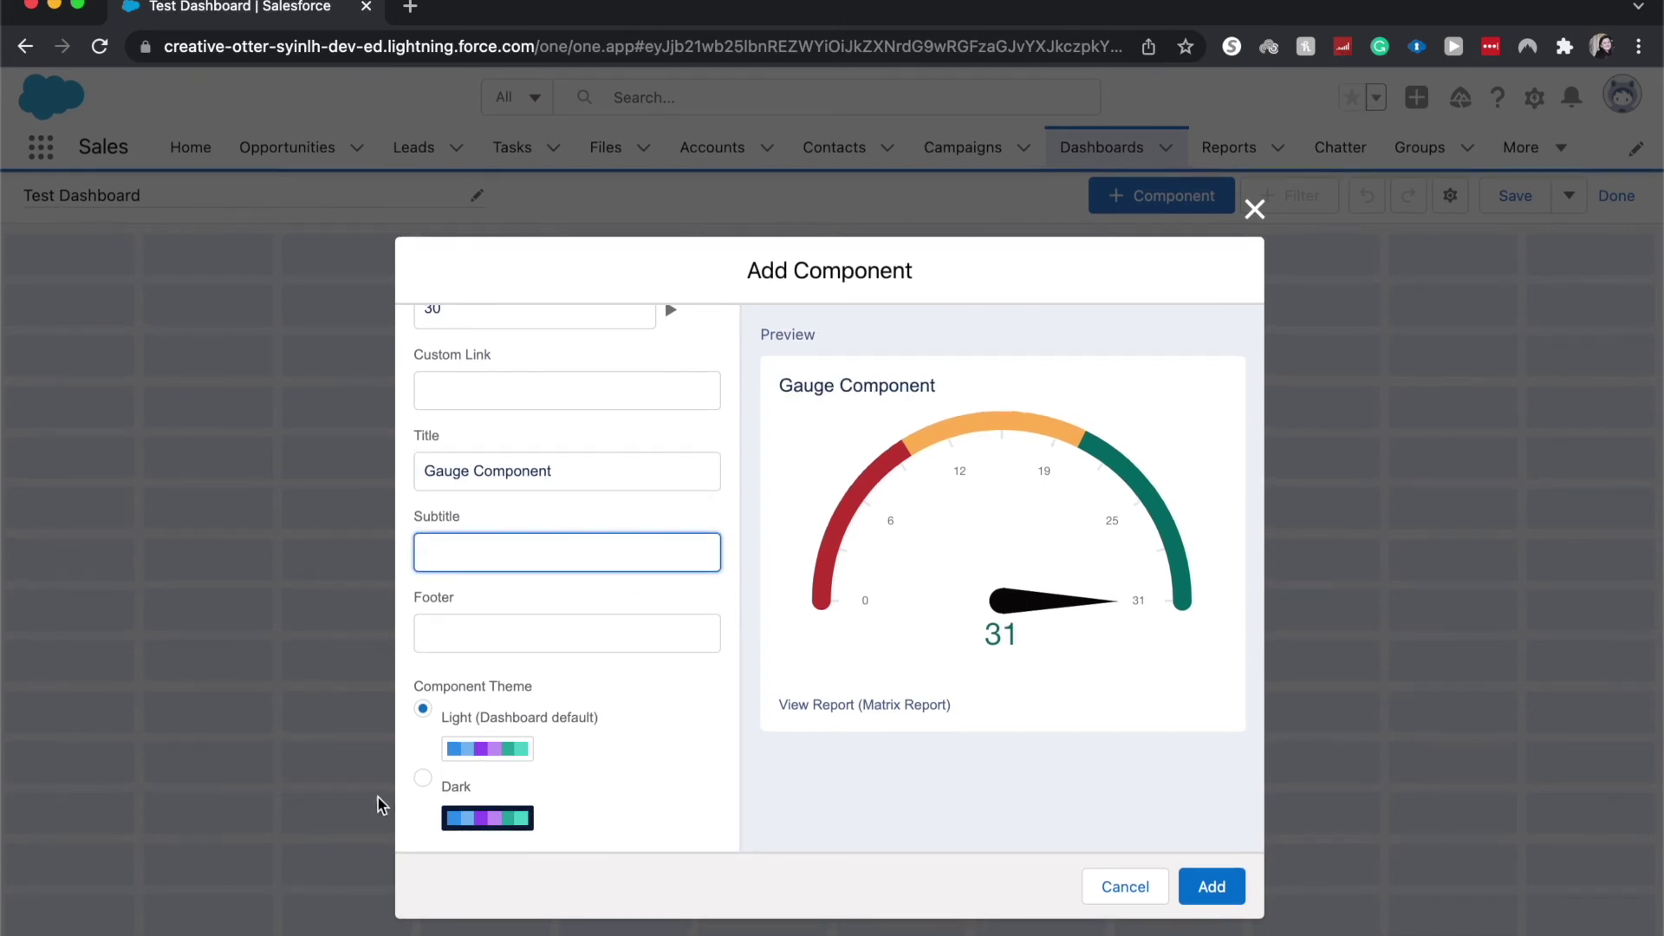
left_click(423, 778)
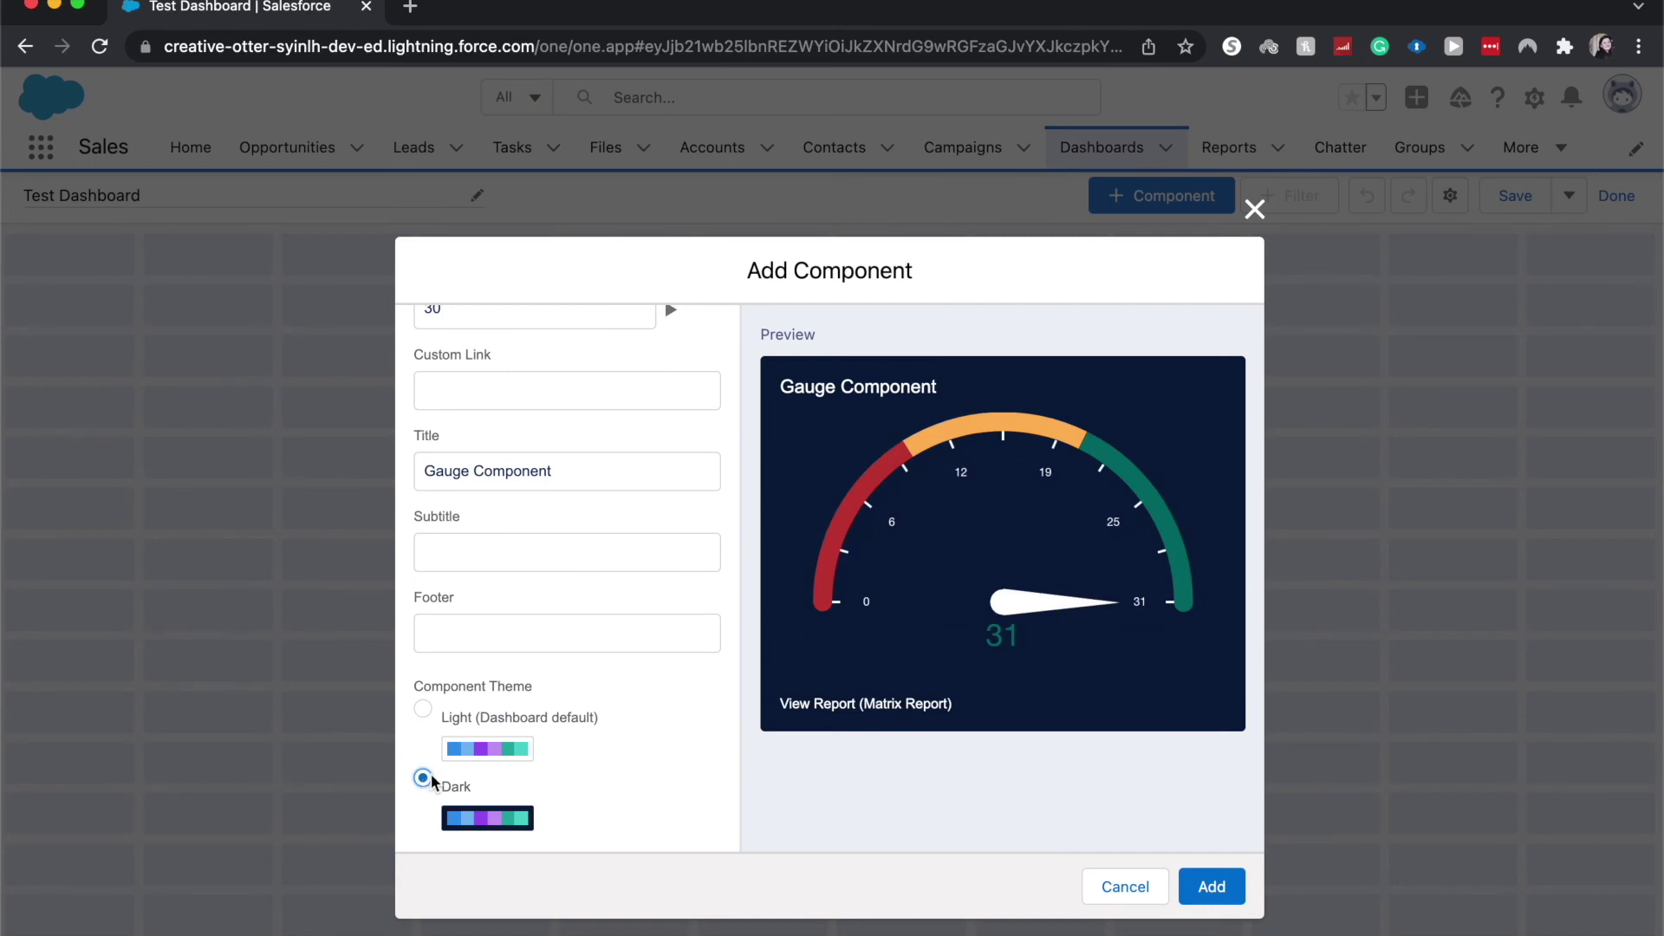
left_click(447, 716)
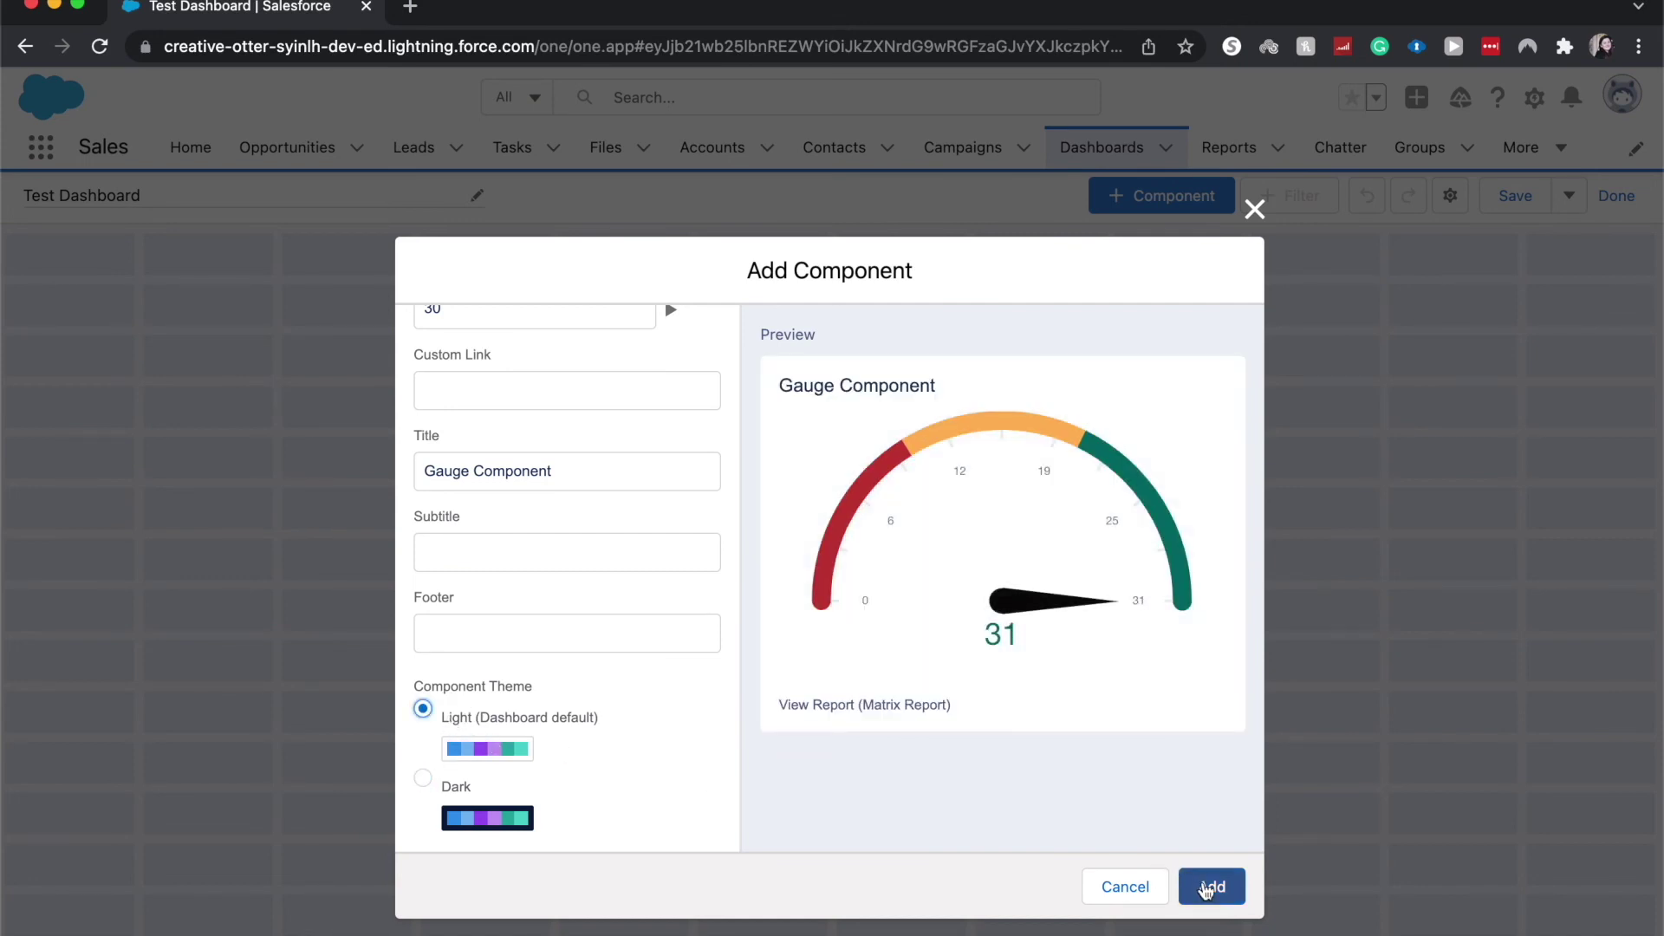
left_click(1211, 889)
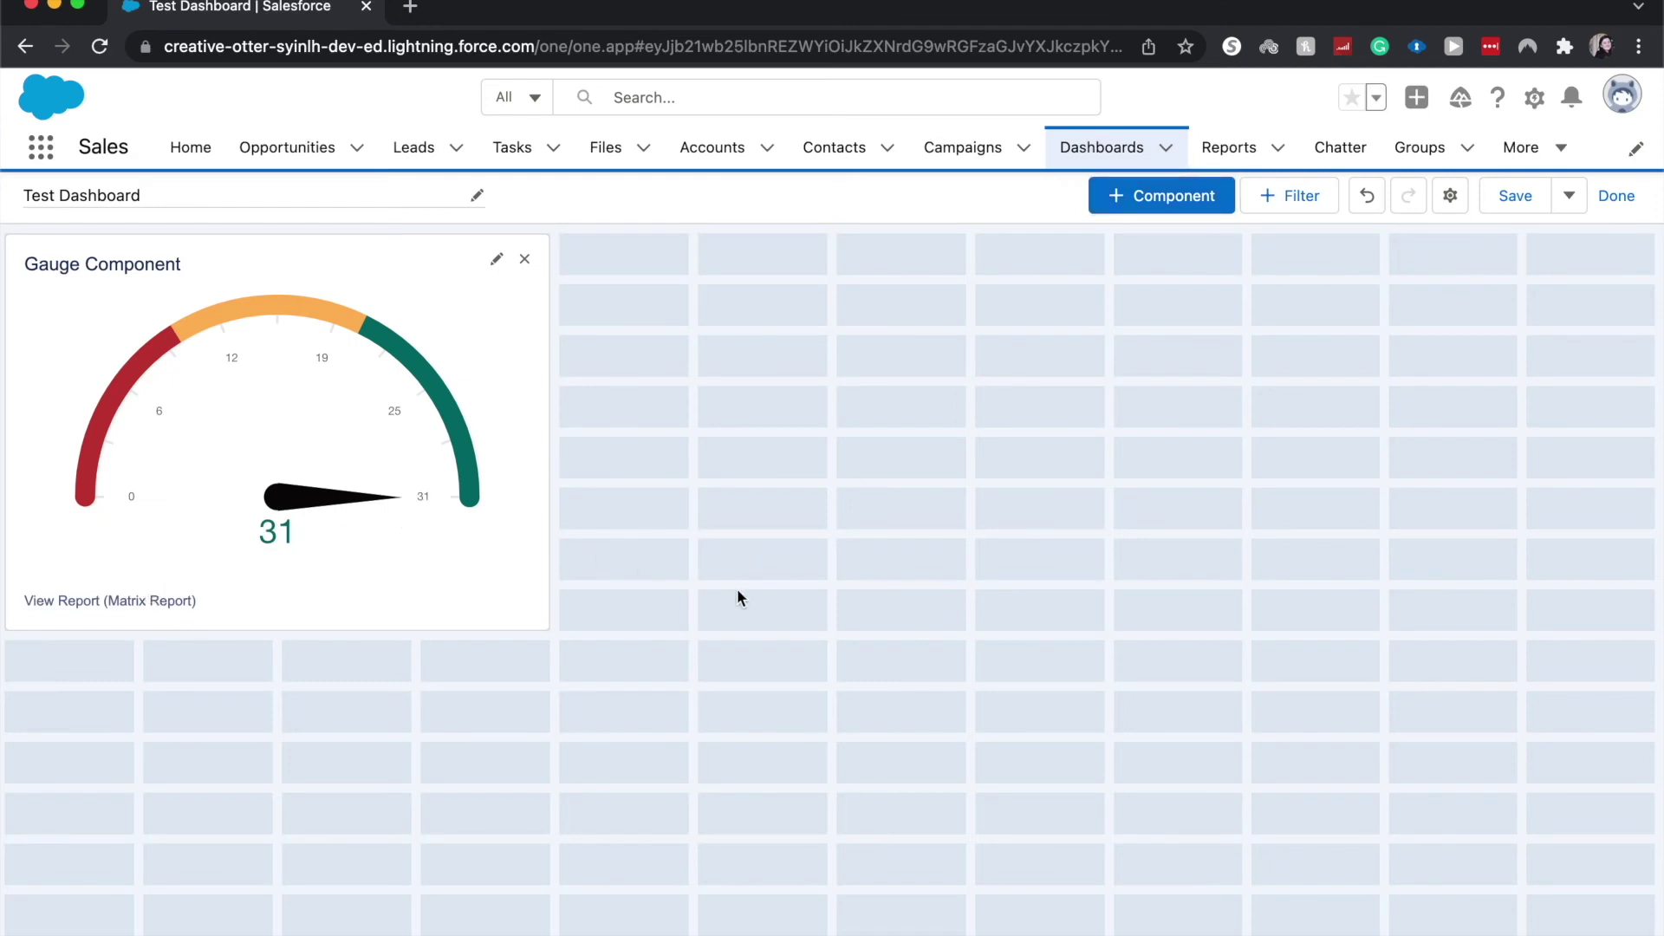
- Save Test Dashboard and finish editing
left_click(1536, 214)
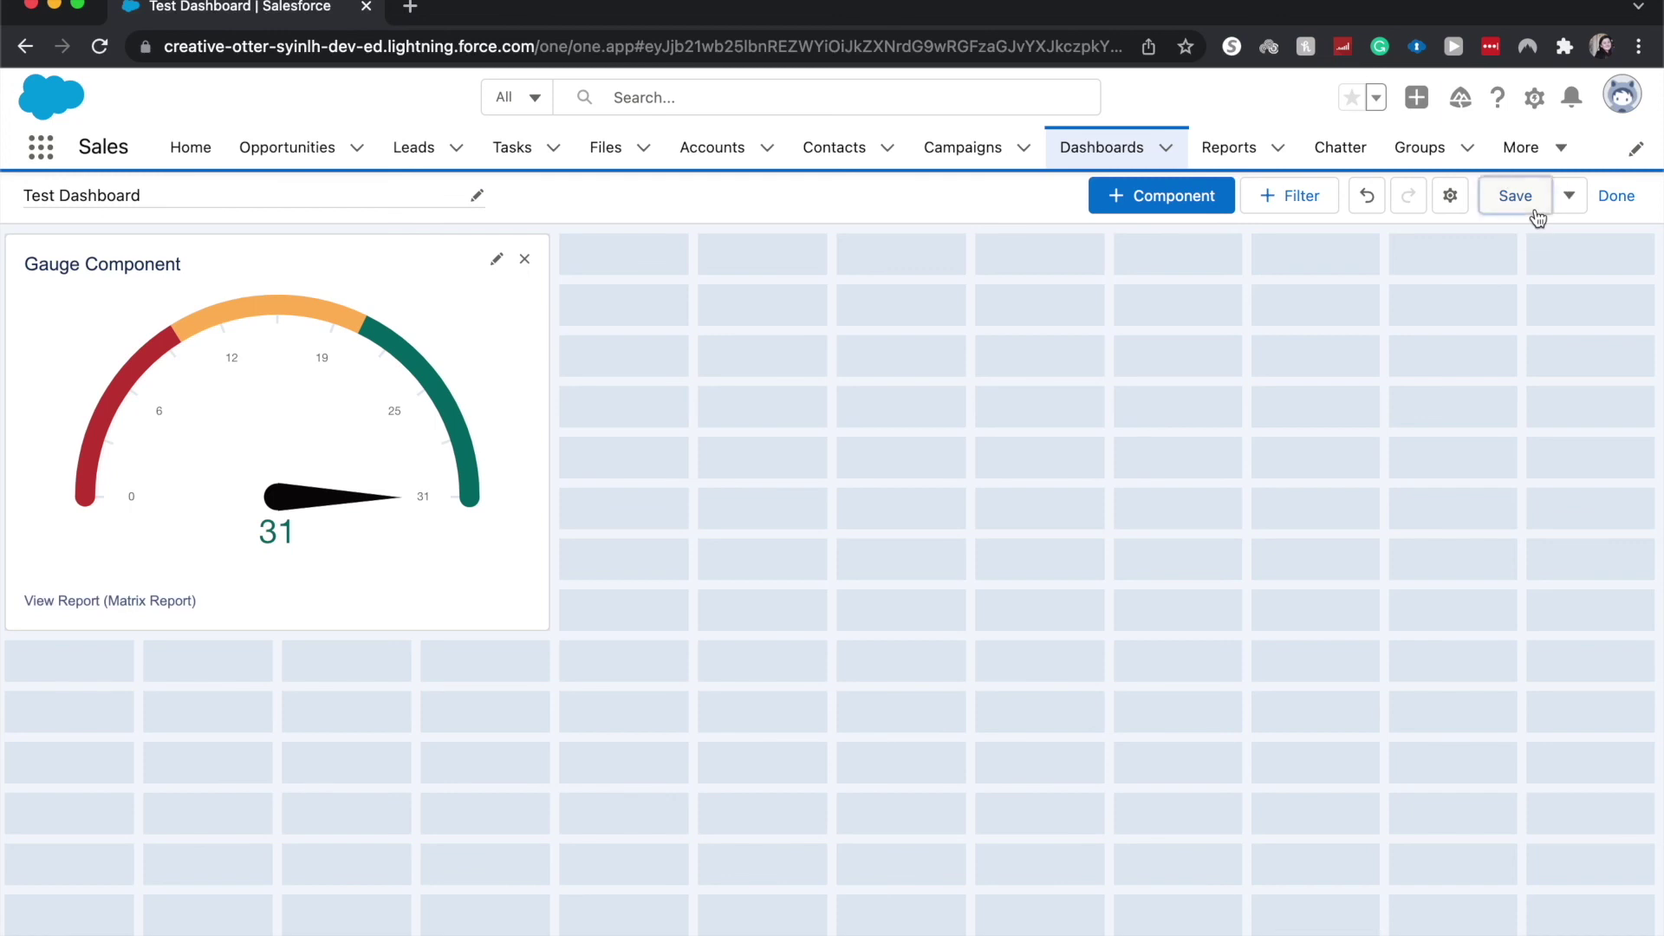
left_click(1615, 204)
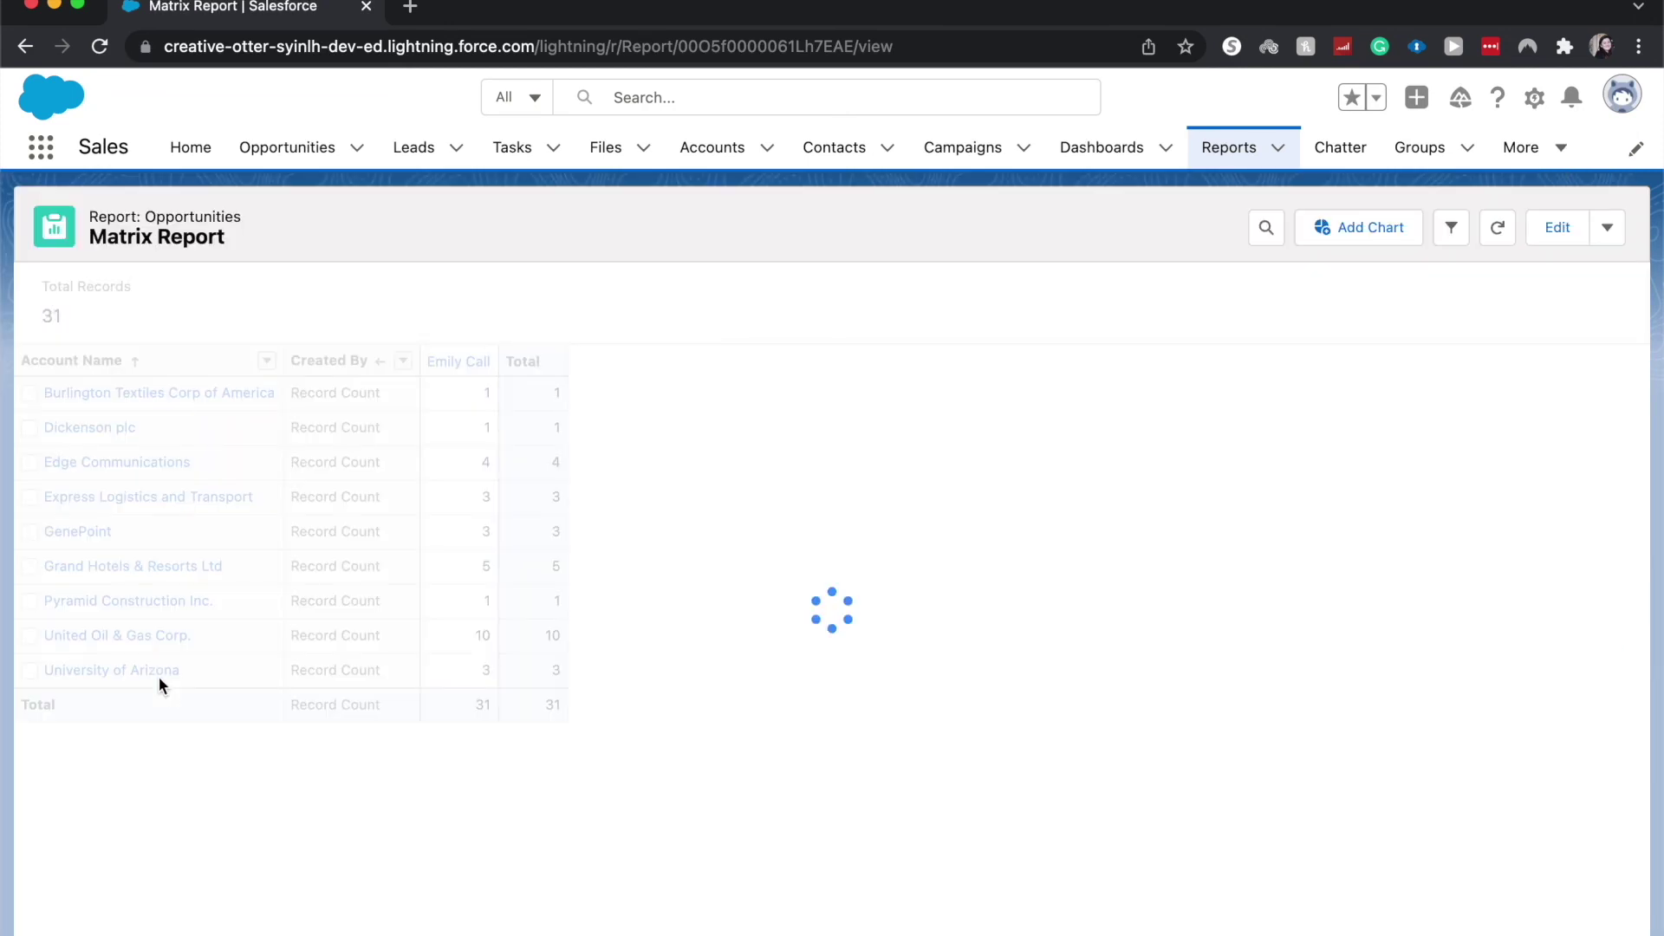
- Look over the Matrix Report's details, then go back to Test Dashboard
scroll(701, 725, "down", 1)
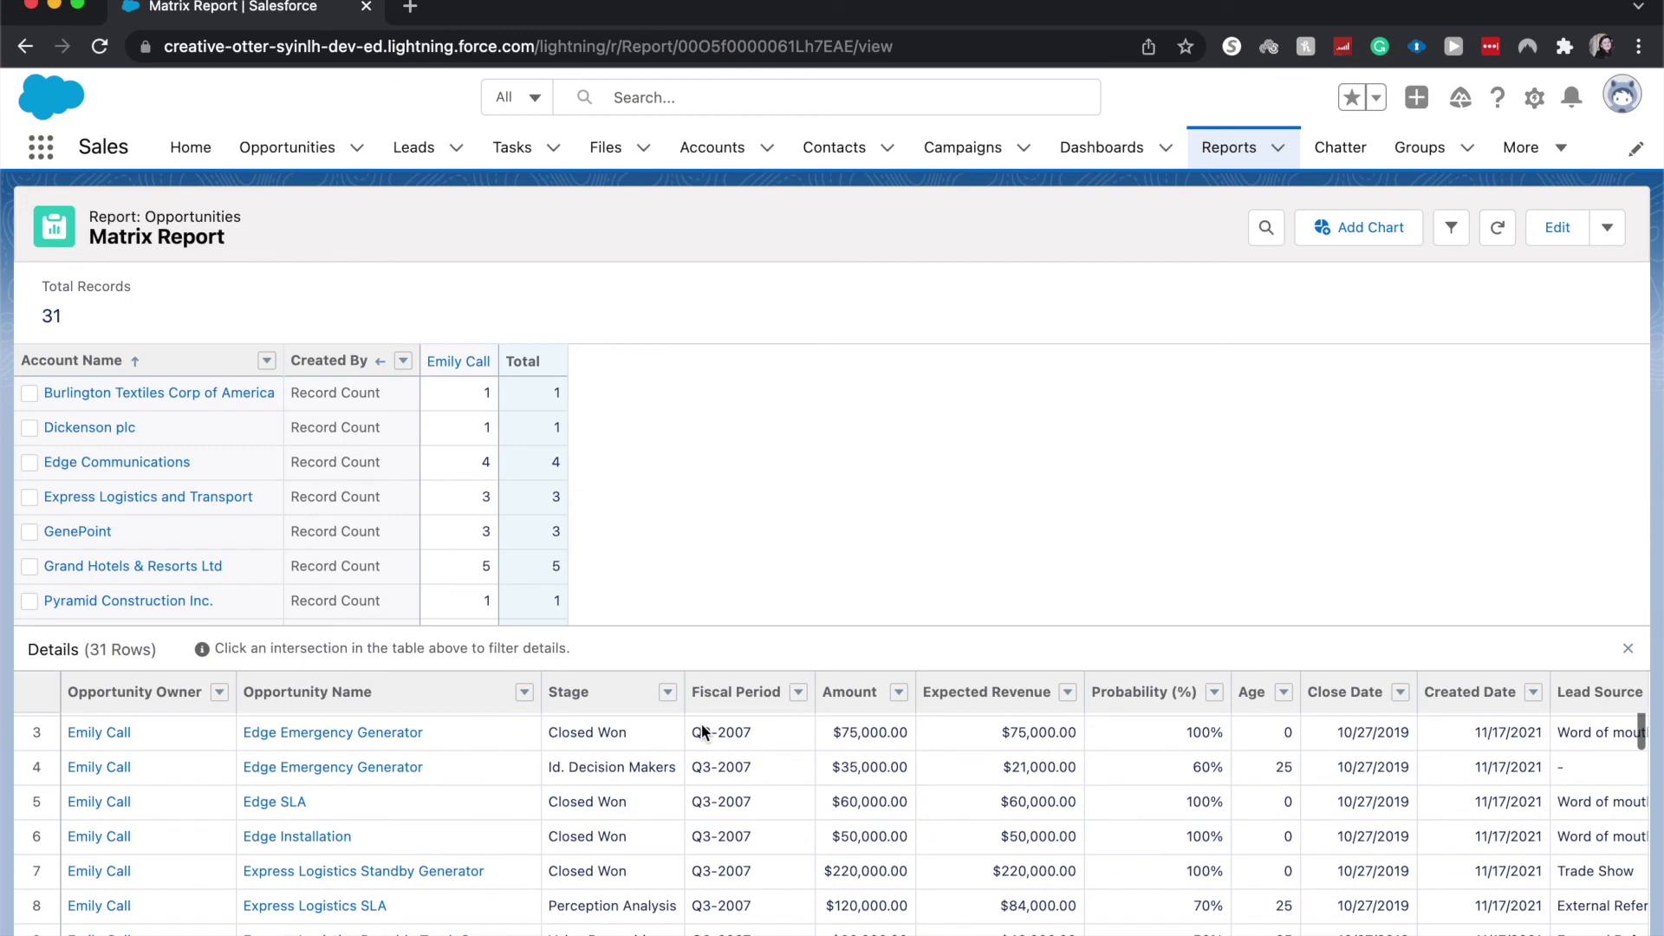
scroll(700, 725, "up", 1)
left_click(702, 731)
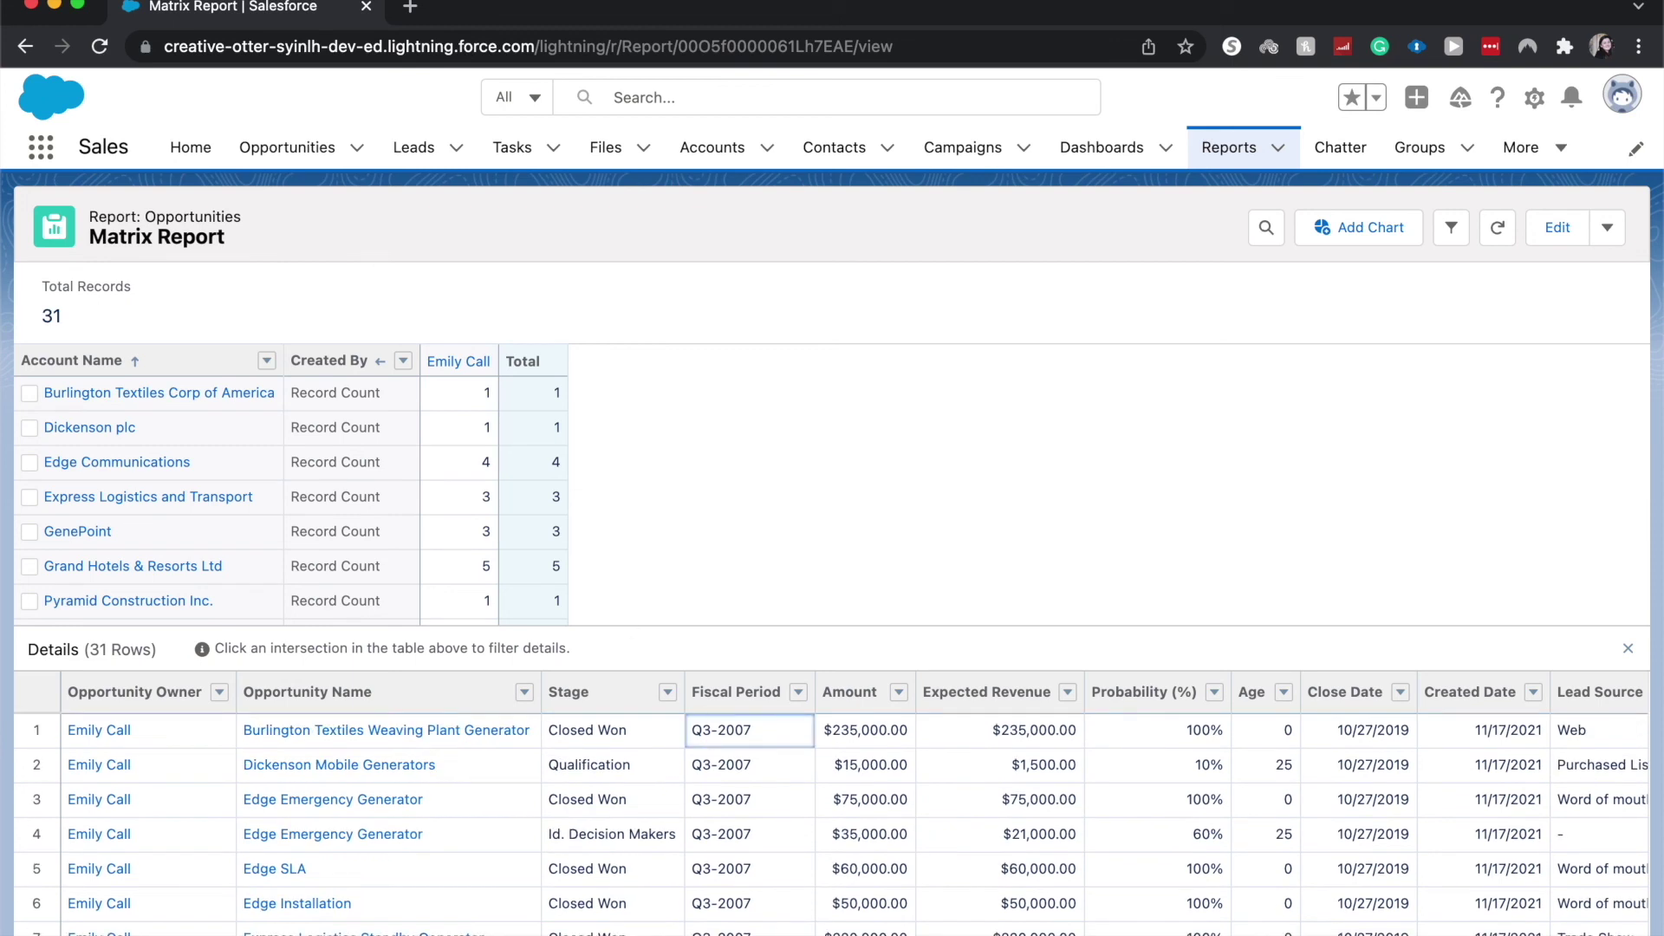
left_click(24, 48)
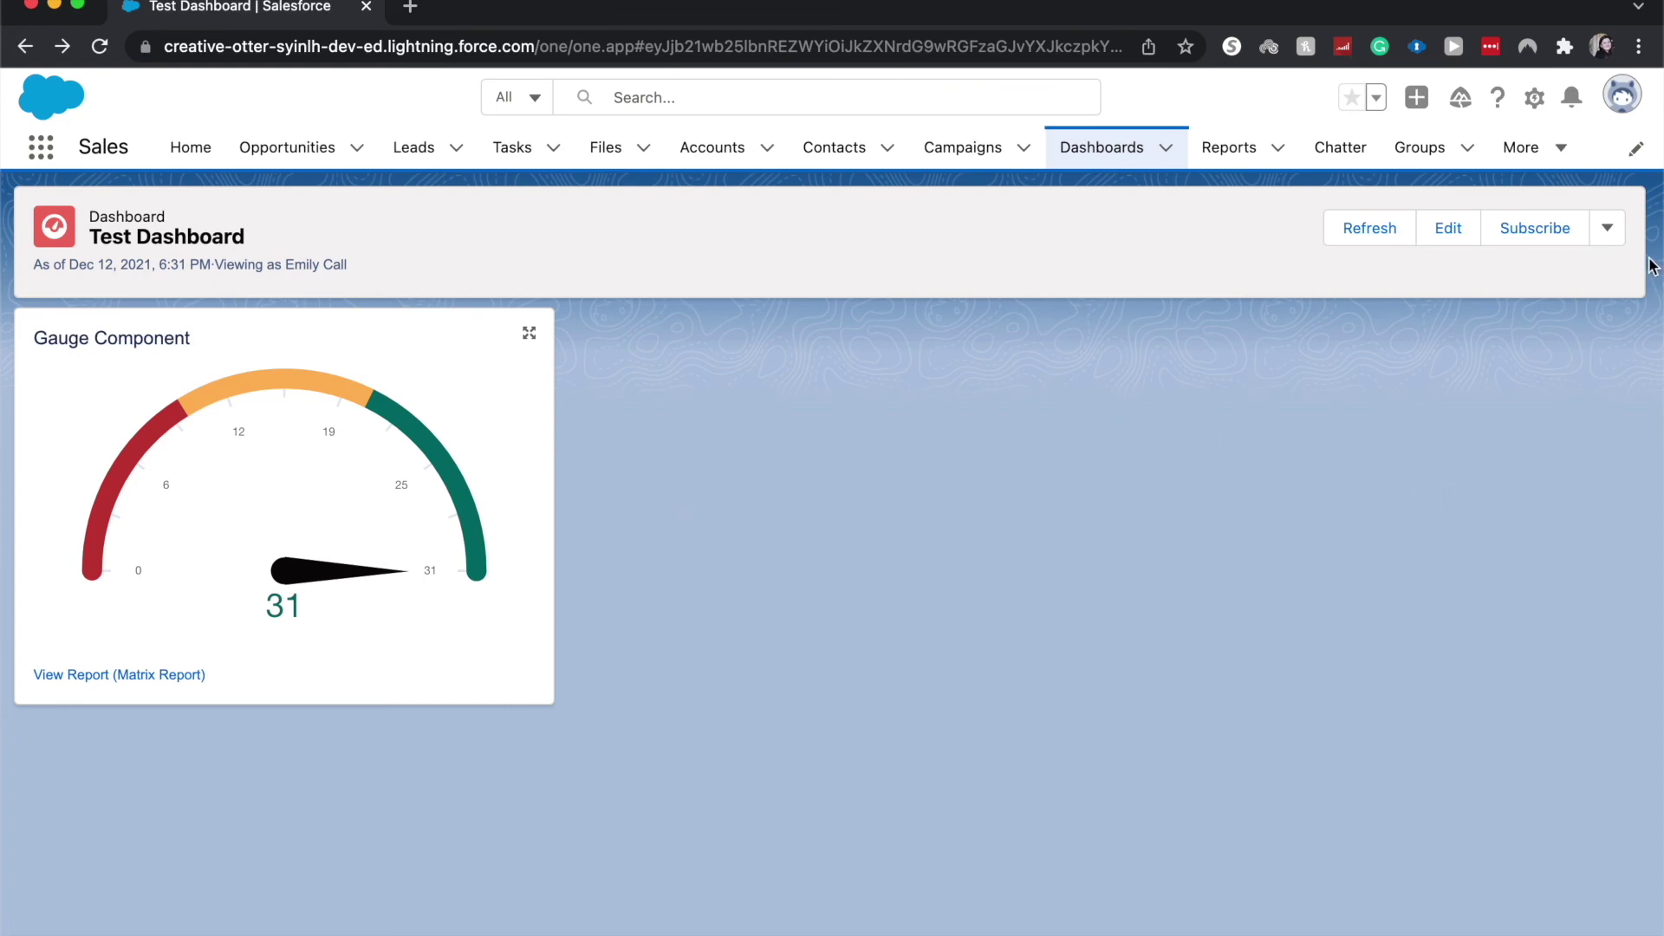
- Show the dashboard's further actions list next to Subscribe
left_click(1621, 230)
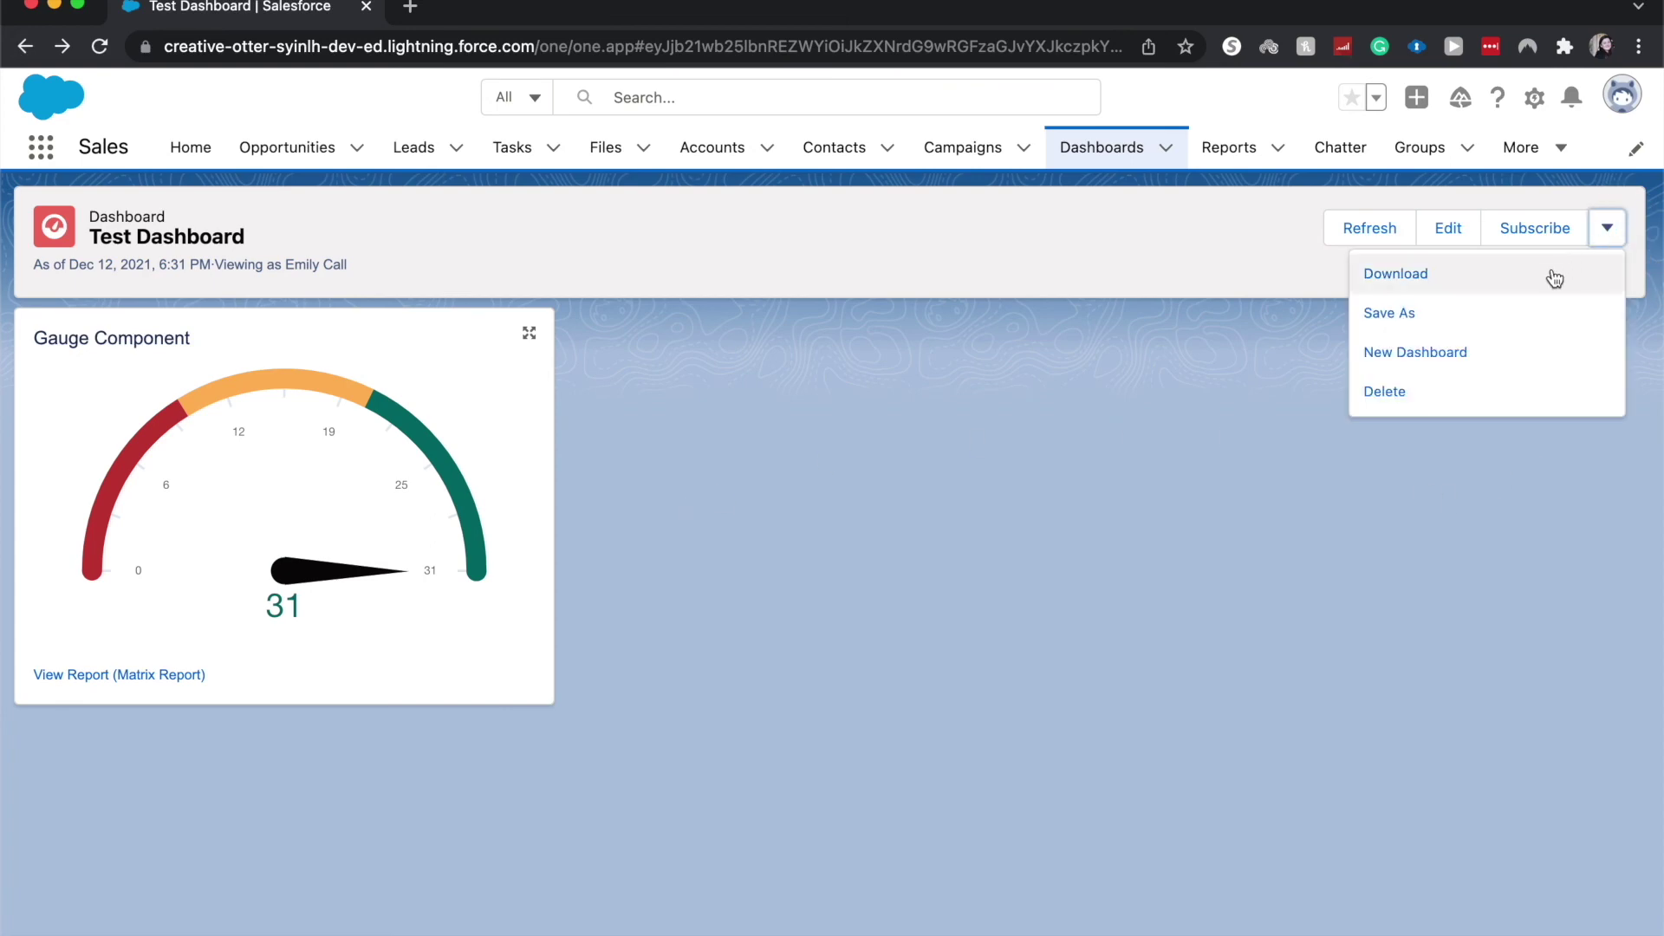